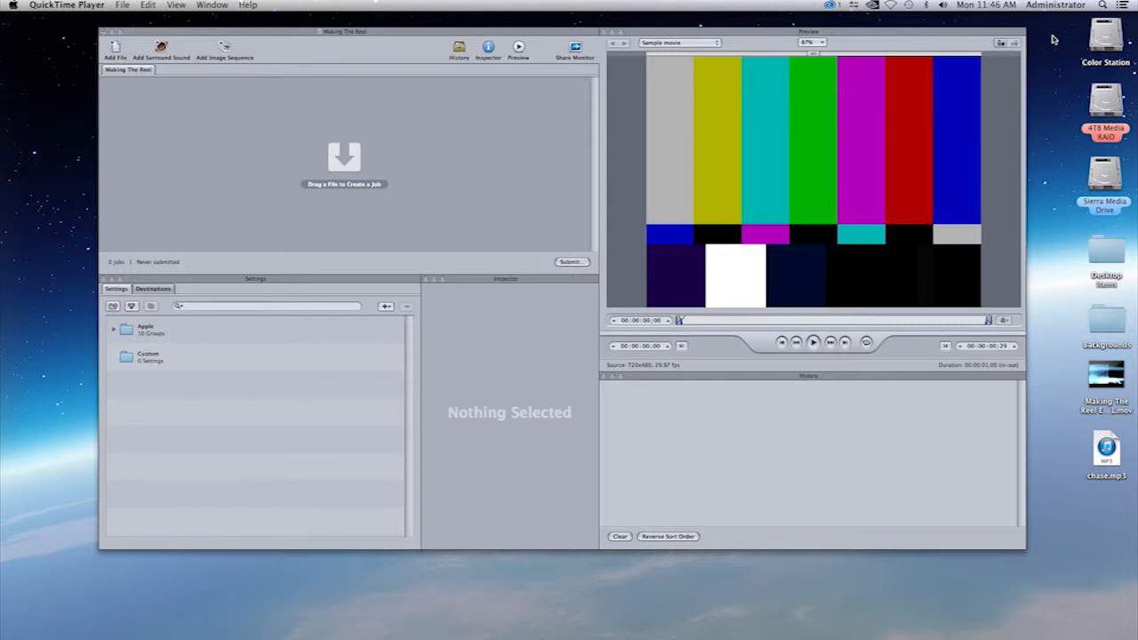
# Add the desktop movie Making The Reel Episode 1.mov to the batch as a new job
pyautogui.click(1111, 378)
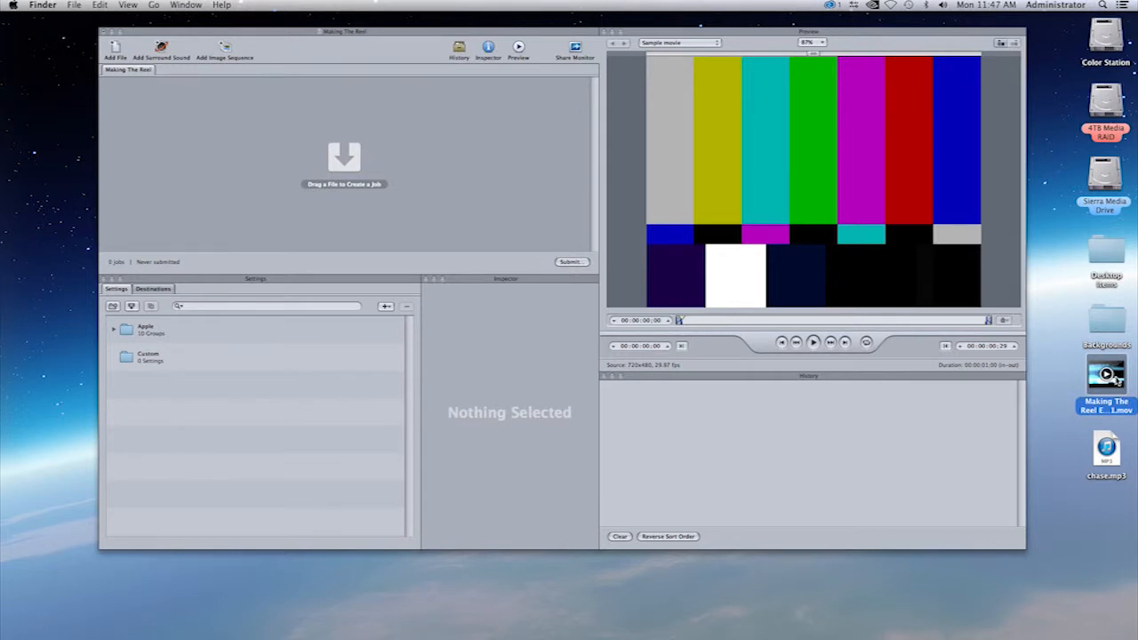
pyautogui.click(1113, 452)
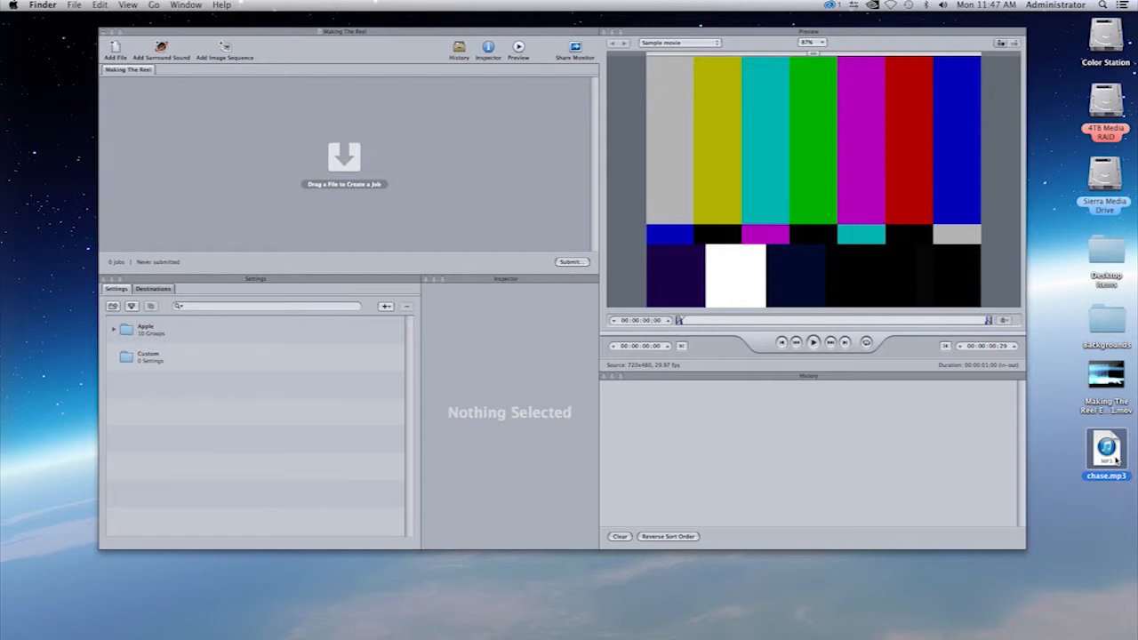
pyautogui.moveTo(1118, 381)
pyautogui.click(1122, 382)
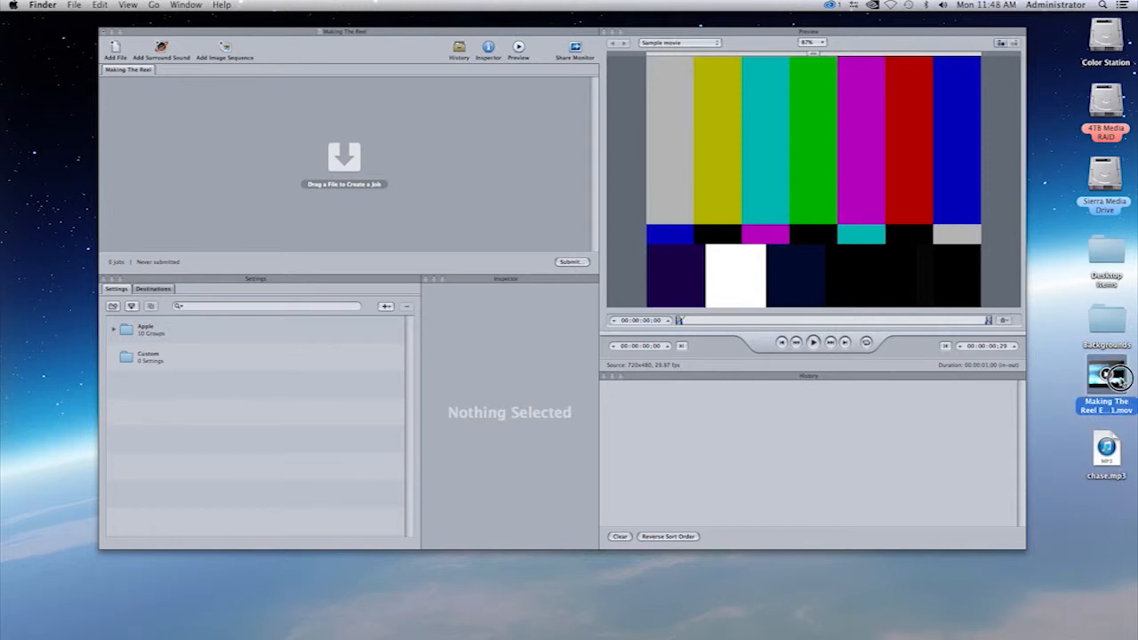
pyautogui.moveTo(1119, 378); pyautogui.dragTo(353, 148)
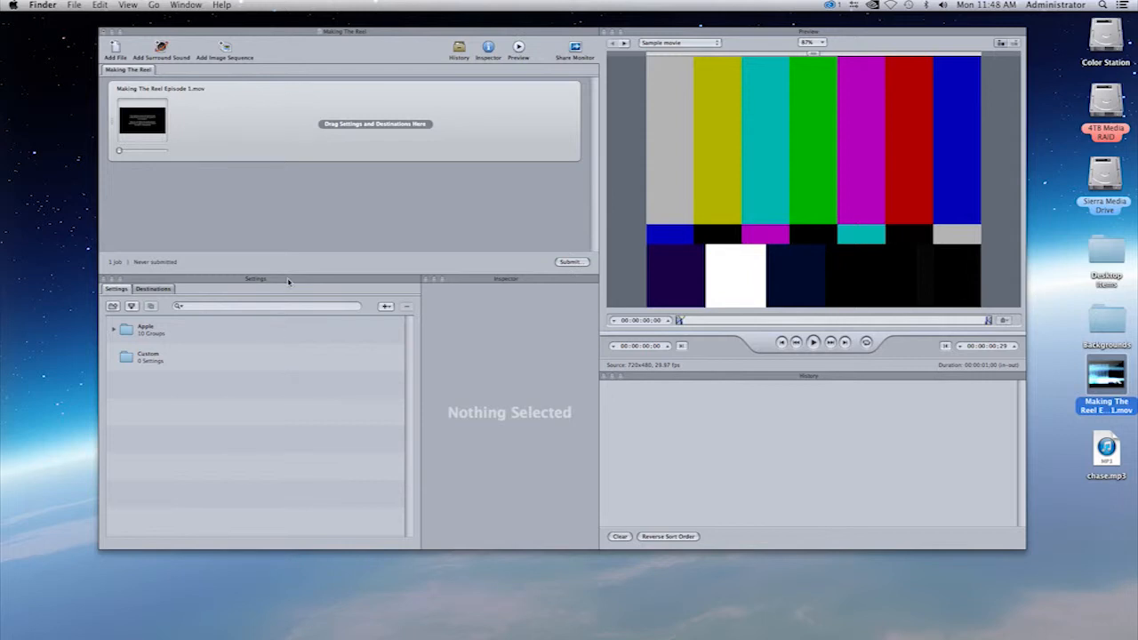
pyautogui.moveTo(289, 279)
pyautogui.mouseDown()
pyautogui.moveTo(295, 302)
pyautogui.moveTo(250, 299)
pyautogui.moveTo(287, 279)
pyautogui.mouseUp()
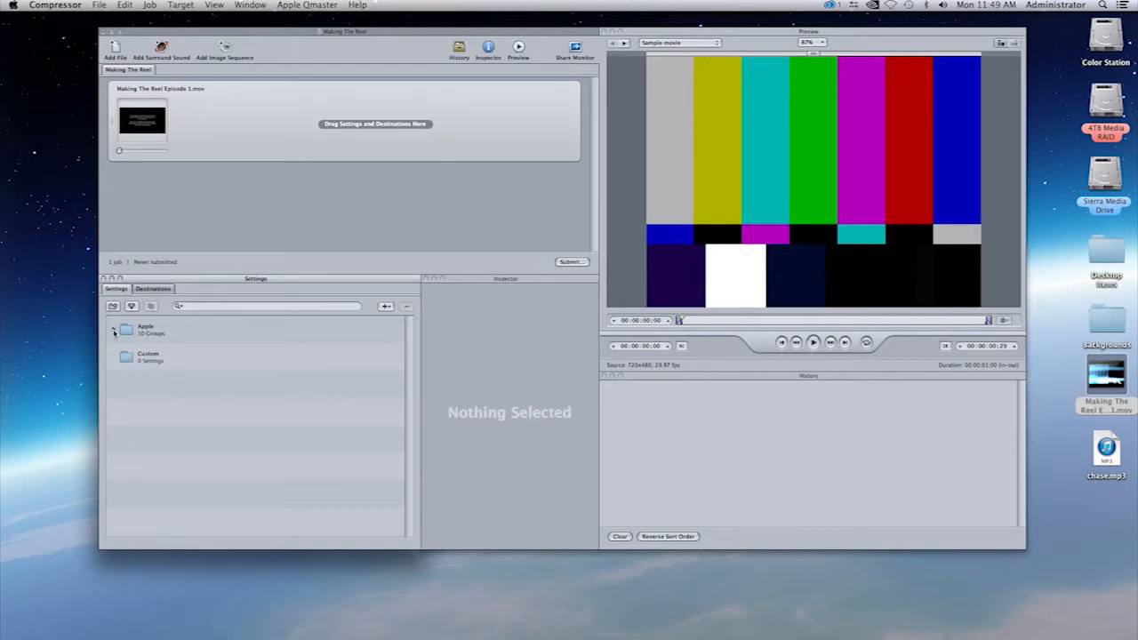
# Browse the Apple setting groups and examine the presets in the ProRes group
pyautogui.click(114, 331)
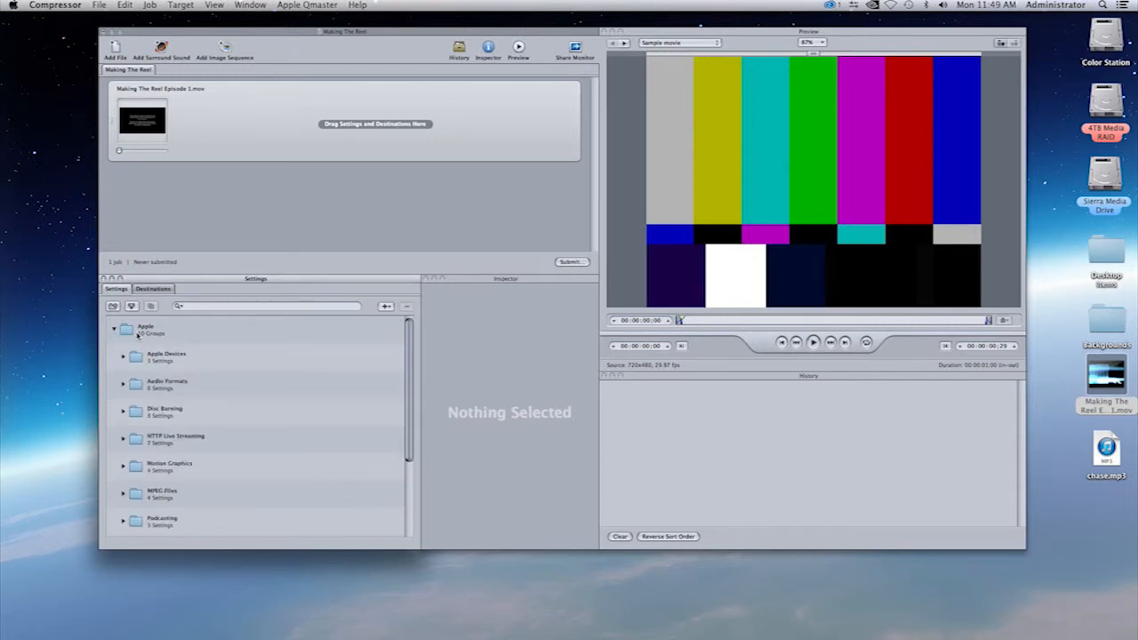
pyautogui.scroll(-1, 245, 407)
pyautogui.scroll(-1, 245, 407)
pyautogui.scroll(2, 244, 407)
pyautogui.scroll(-1, 244, 407)
pyautogui.scroll(-3, 245, 407)
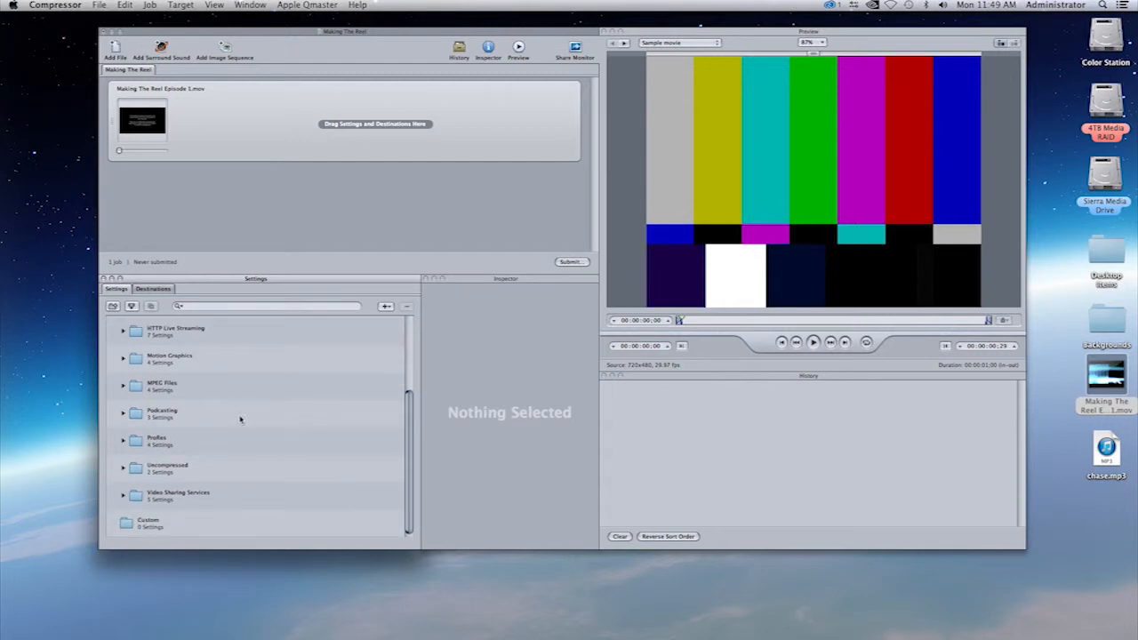
pyautogui.click(123, 442)
pyautogui.scroll(-2, 246, 458)
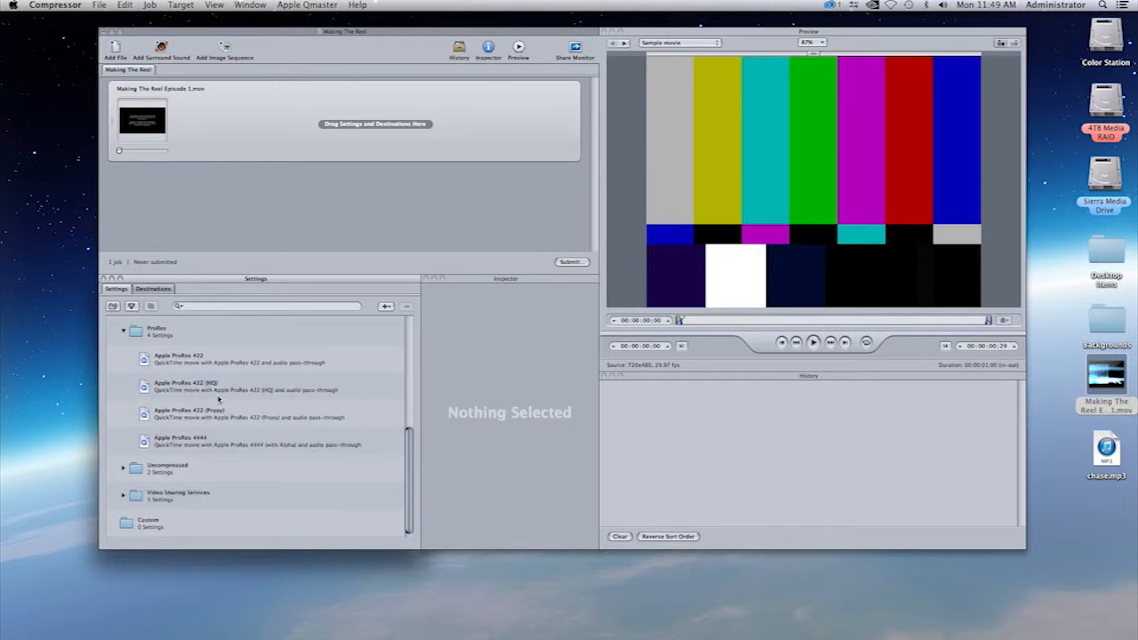
pyautogui.click(121, 332)
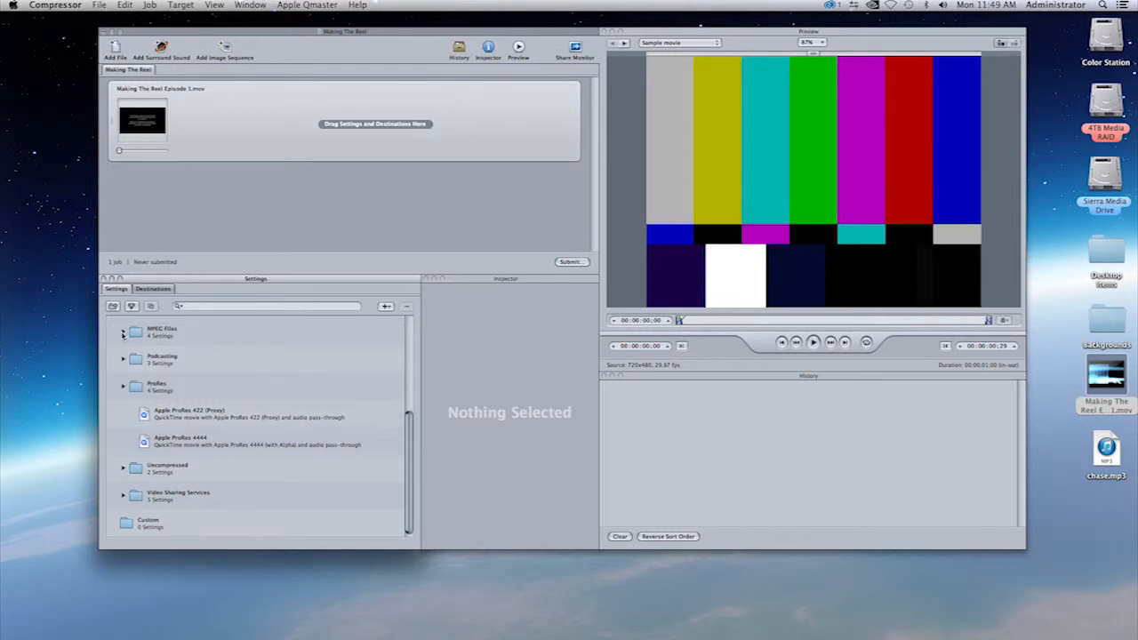
pyautogui.scroll(5, 237, 468)
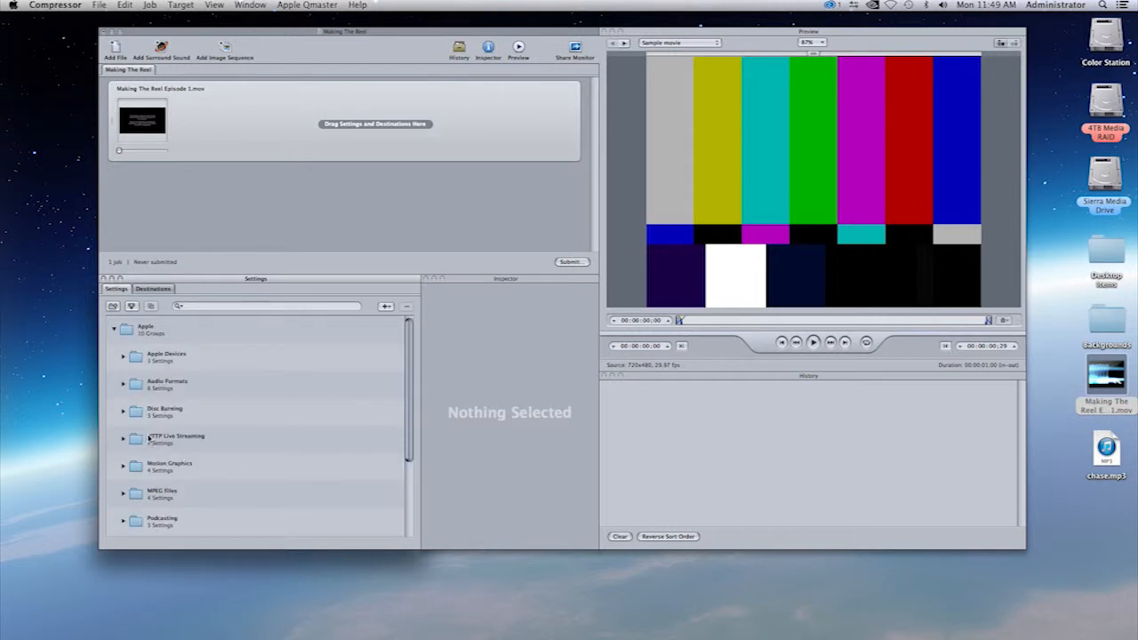
# Examine the presets in the Apple Devices and Video Sharing Services groups
pyautogui.click(124, 357)
pyautogui.click(124, 356)
pyautogui.scroll(-5, 285, 453)
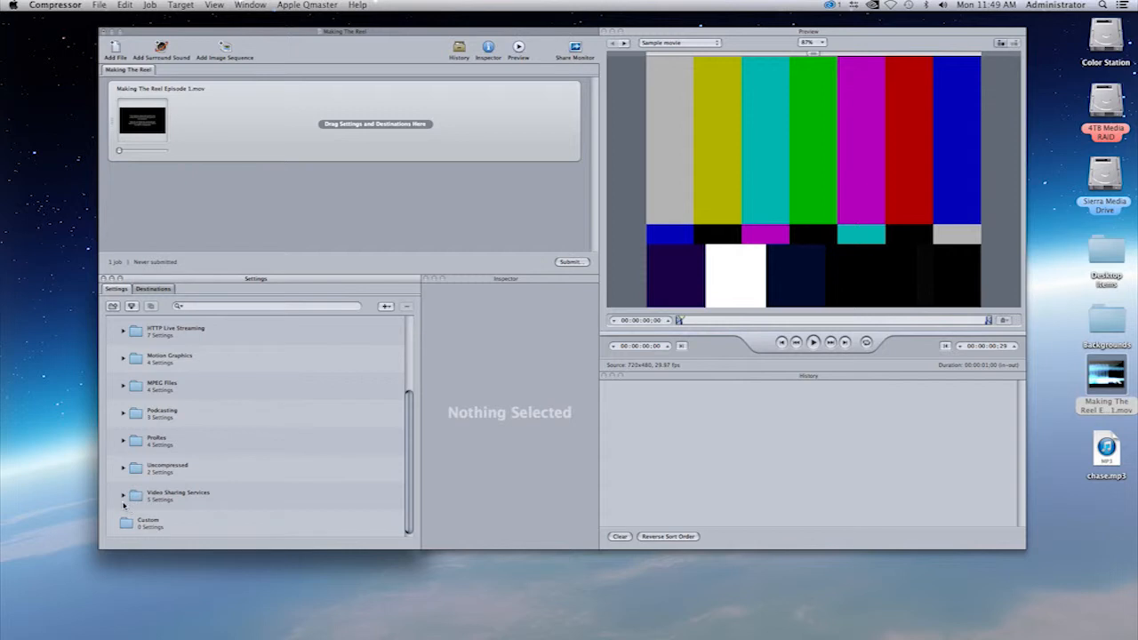
pyautogui.click(124, 500)
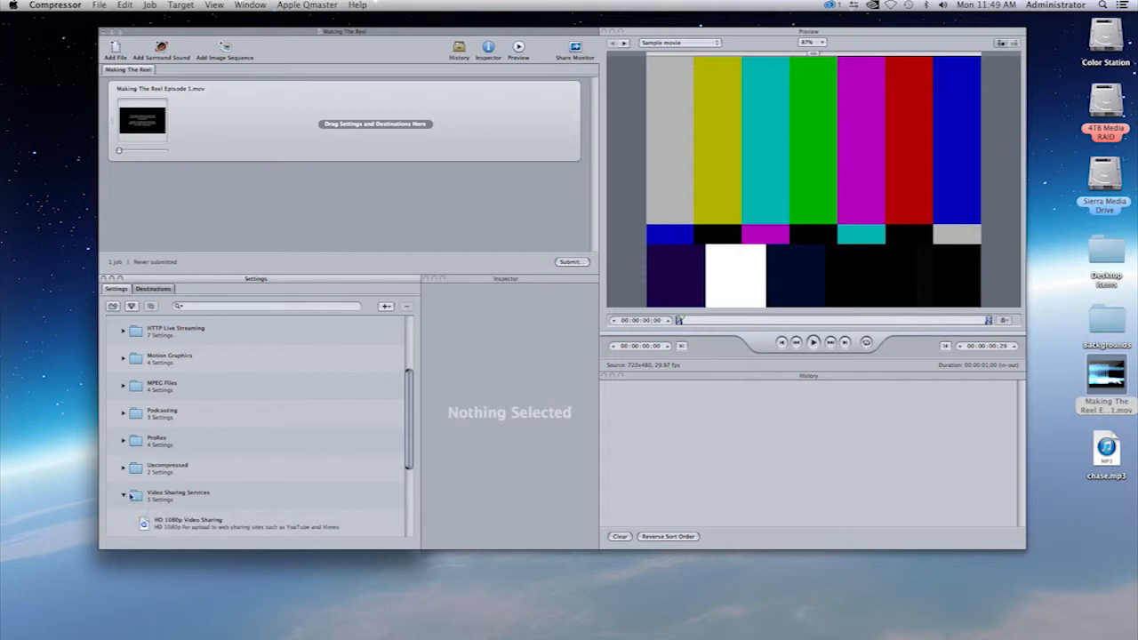
pyautogui.scroll(-4, 248, 492)
pyautogui.scroll(-1, 256, 503)
pyautogui.scroll(5, 258, 507)
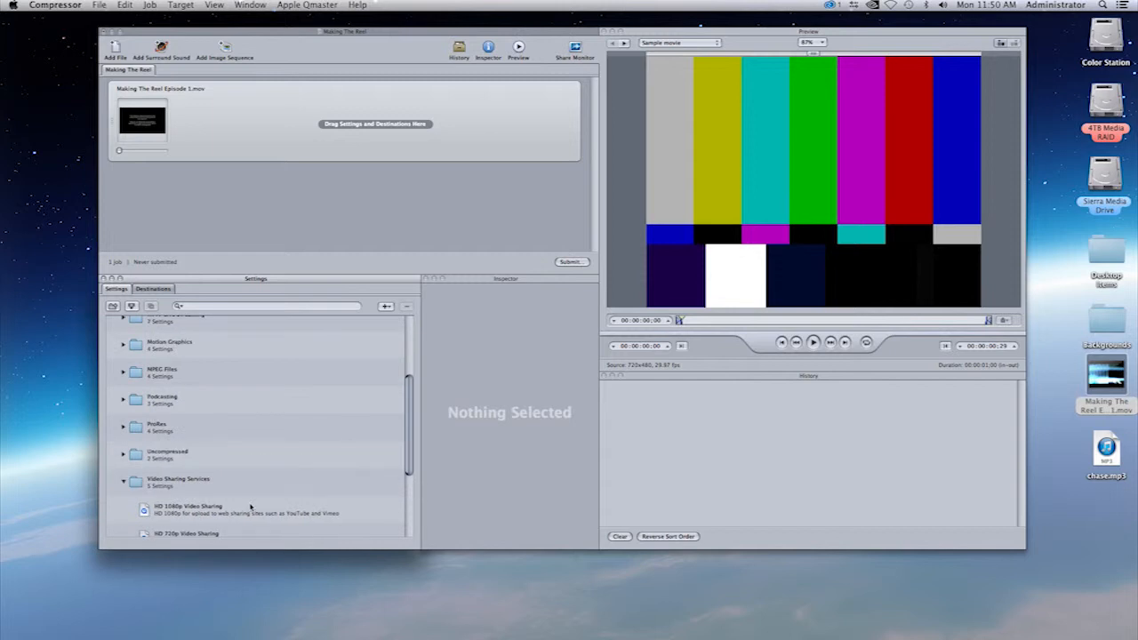
pyautogui.click(124, 483)
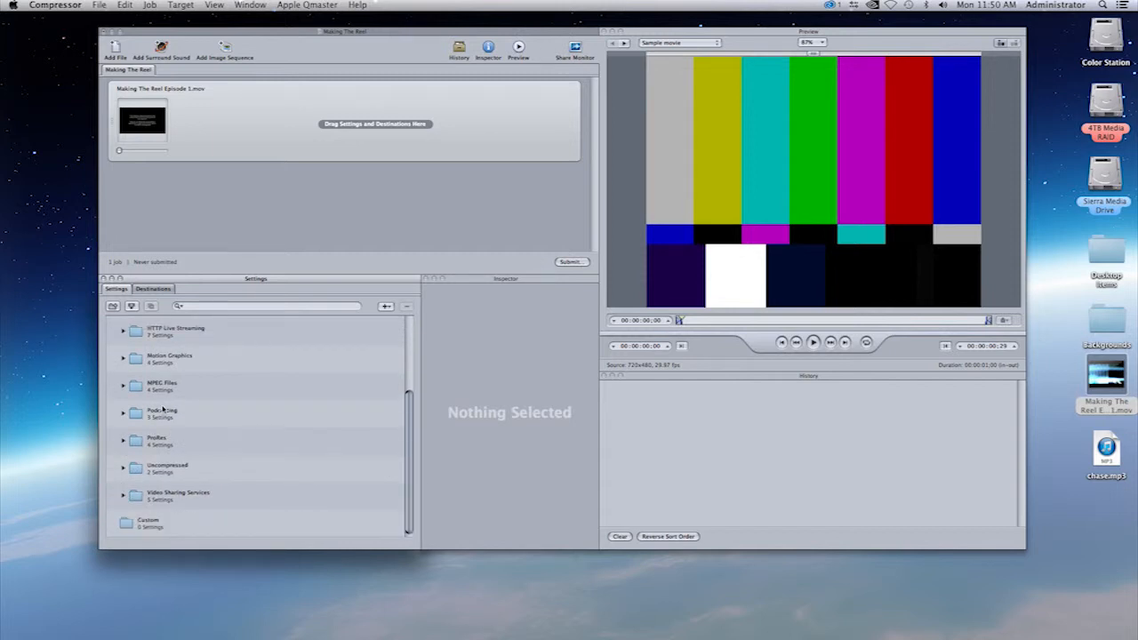
# Apply the Apple ProRes 422 preset to the Making The Reel Episode 1.mov job
pyautogui.click(123, 440)
pyautogui.scroll(-3, 288, 476)
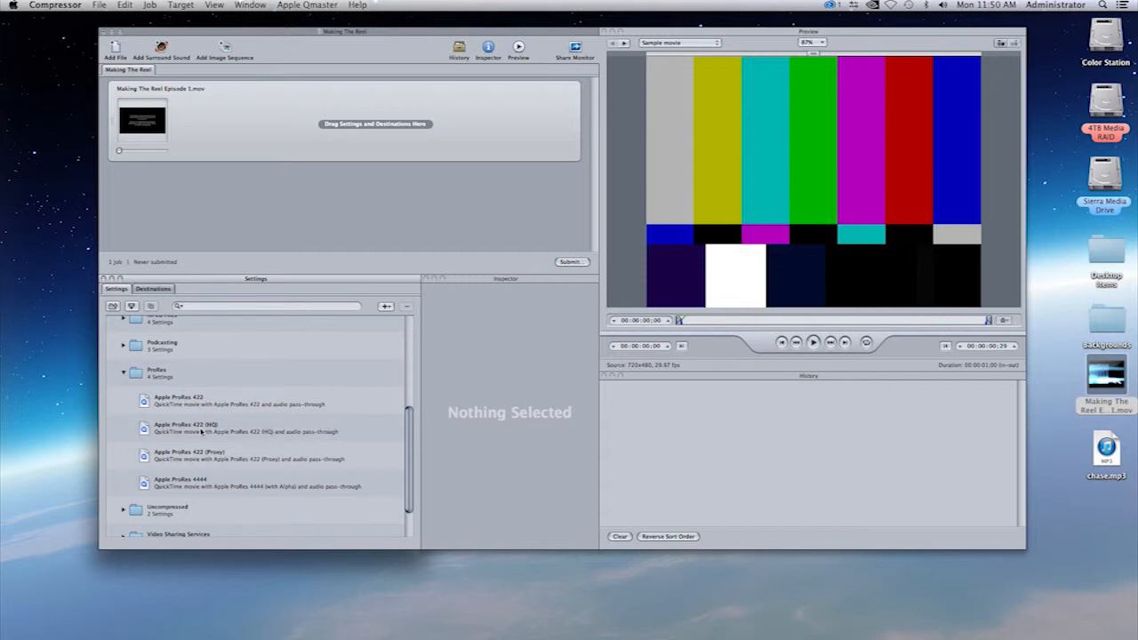
pyautogui.click(144, 403)
pyautogui.moveTo(144, 403); pyautogui.dragTo(771, 31)
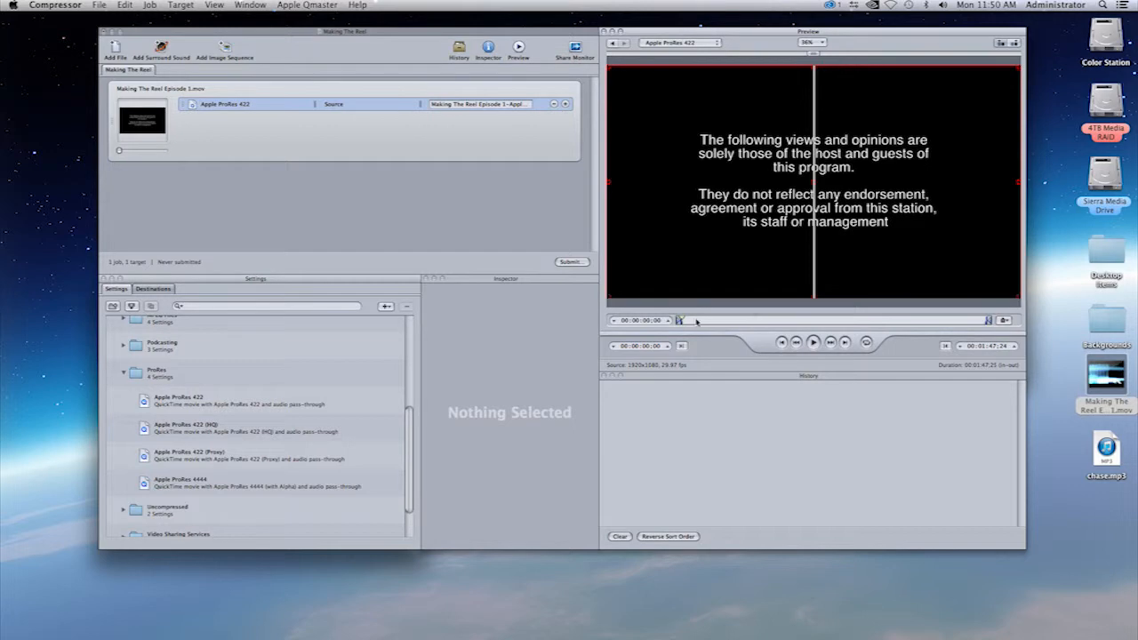
# Mark the movie's in point at 00:00:07;27 and its out point at 00:00:12;27
pyautogui.moveTo(696, 319)
pyautogui.mouseDown()
pyautogui.moveTo(724, 318)
pyautogui.moveTo(701, 320)
pyautogui.mouseUp()
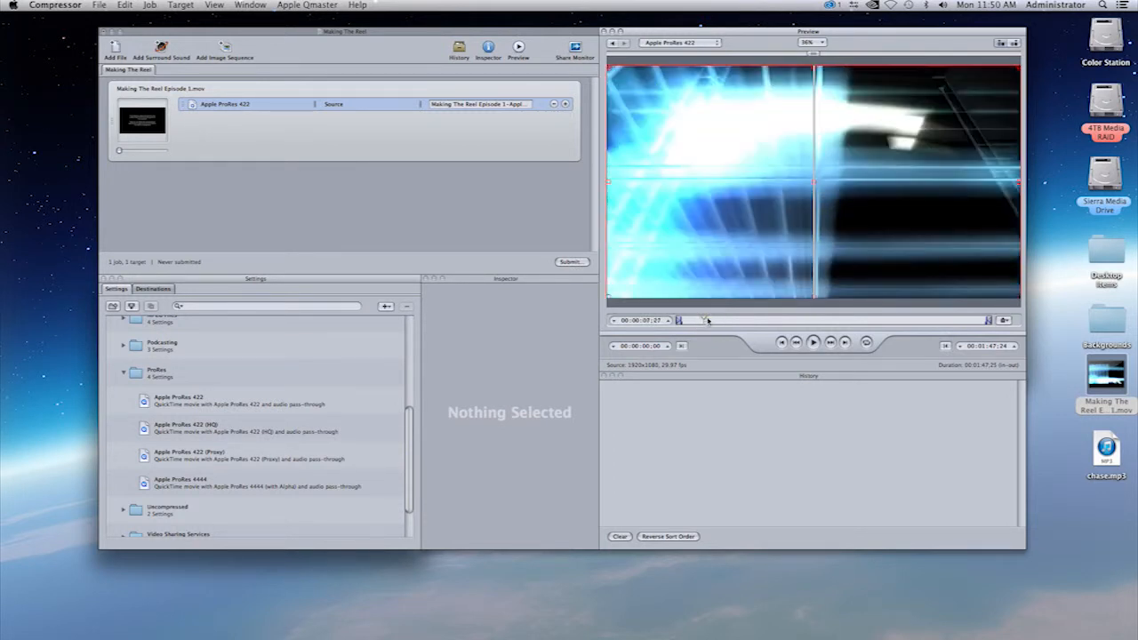
pyautogui.press('i')
pyautogui.moveTo(682, 321)
pyautogui.mouseDown()
pyautogui.moveTo(697, 322)
pyautogui.moveTo(682, 323)
pyautogui.mouseUp()
pyautogui.press('i')
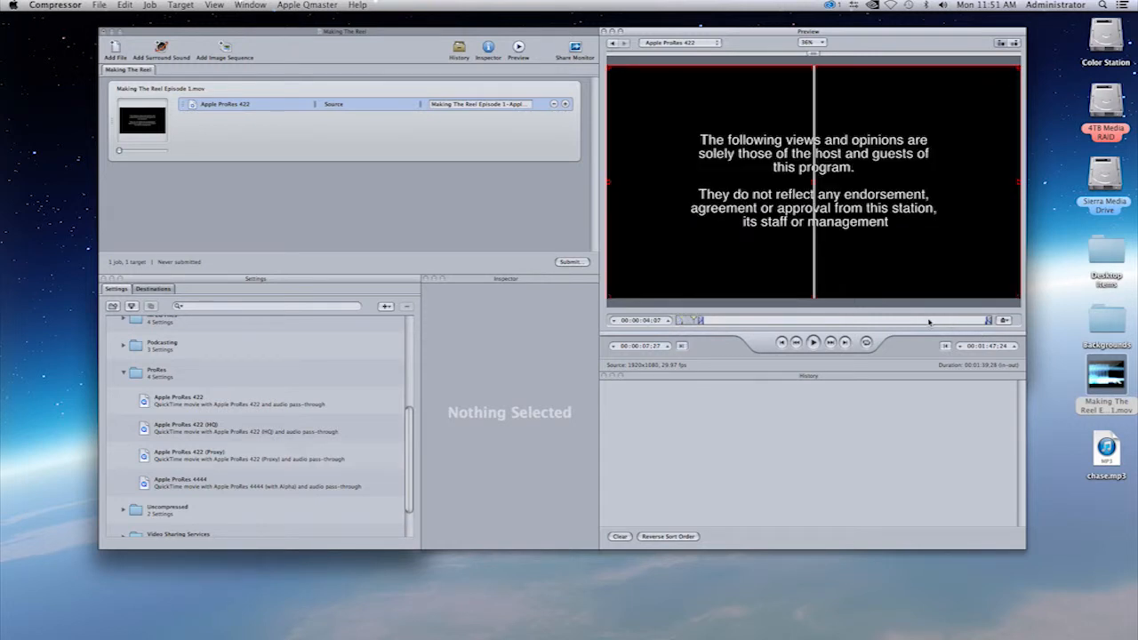
pyautogui.click(720, 320)
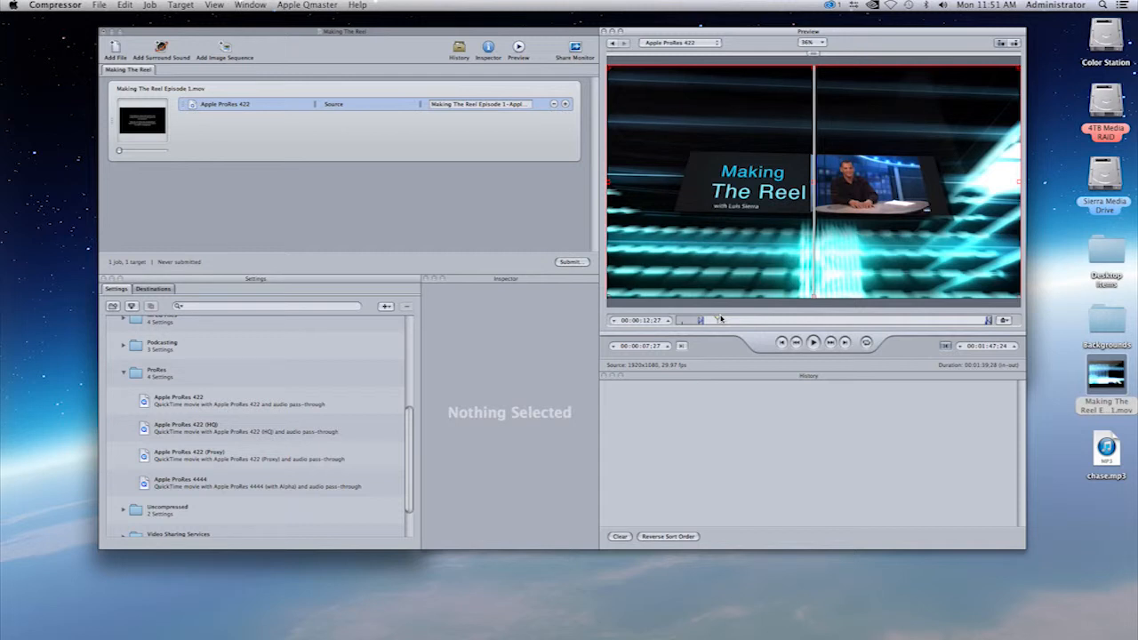
pyautogui.press('o')
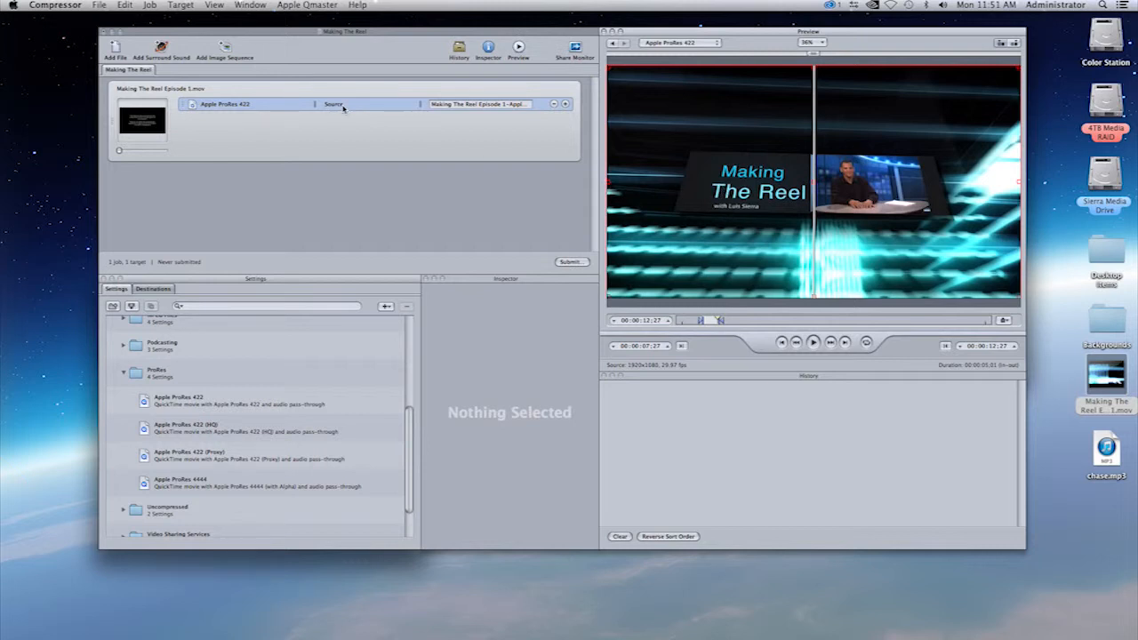
# Set the destination of the Apple ProRes 422 target to the Apple Desktop destination
pyautogui.click(124, 372)
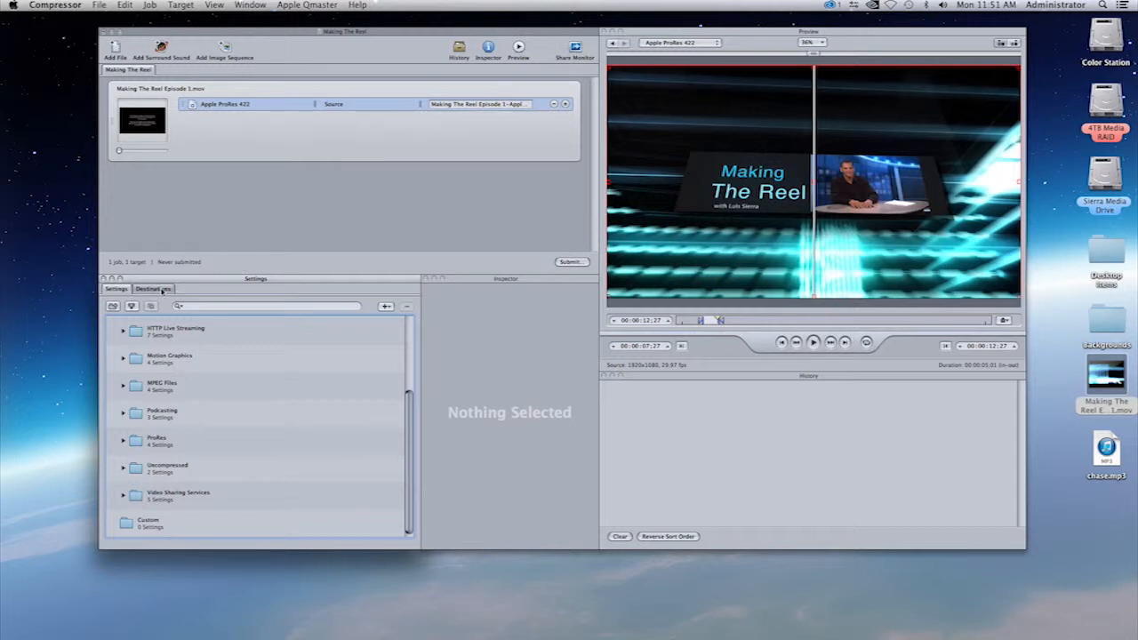
pyautogui.click(256, 281)
pyautogui.click(153, 290)
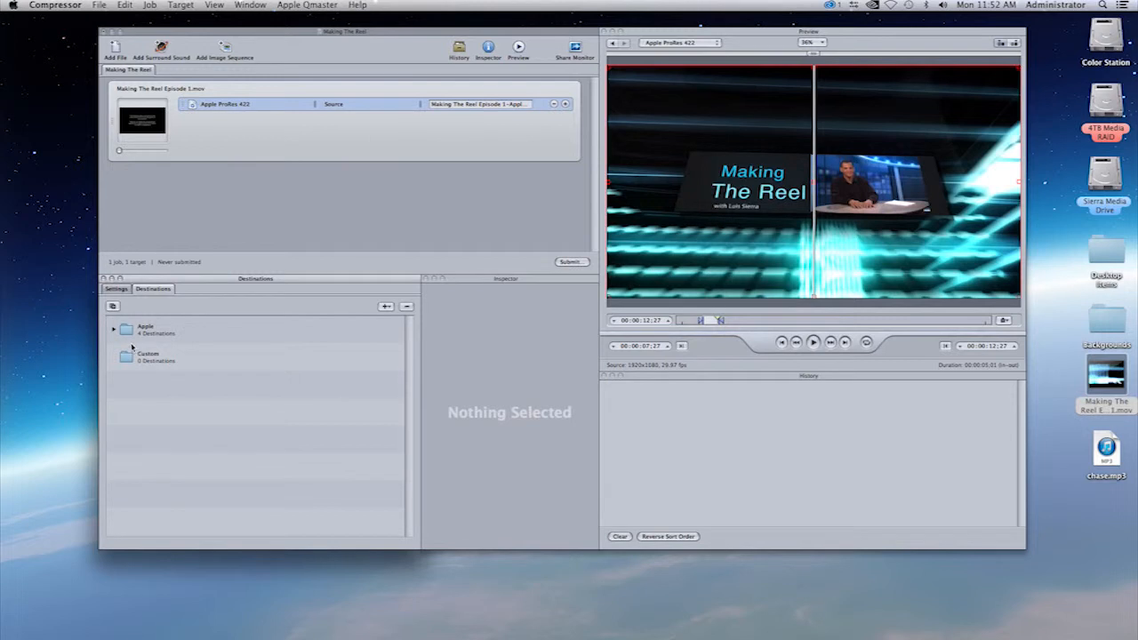
pyautogui.click(113, 330)
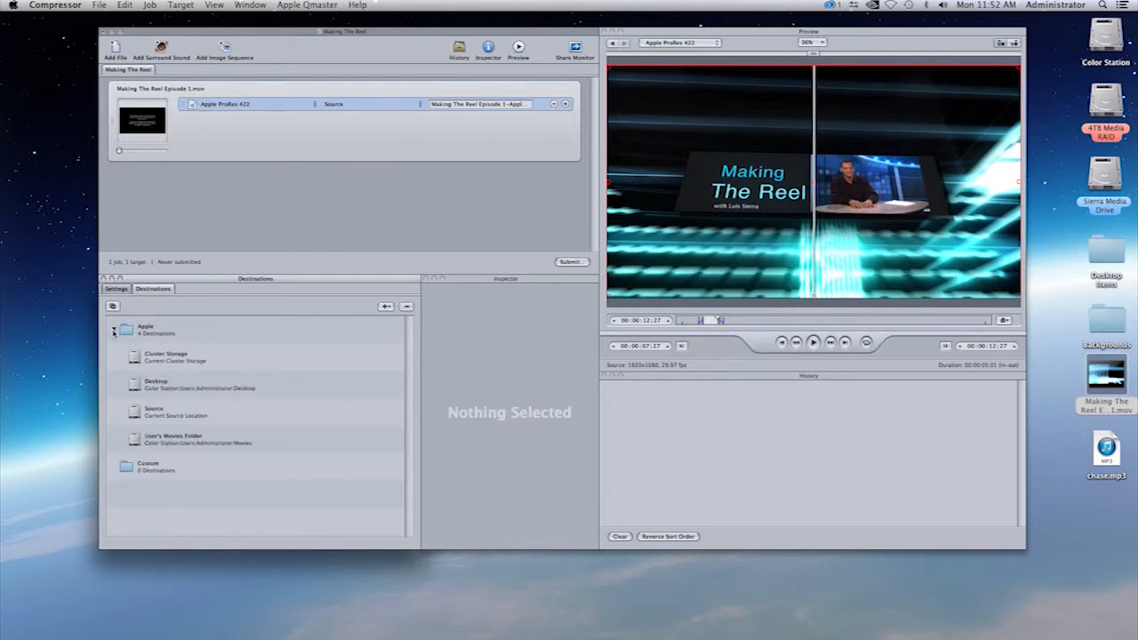
pyautogui.click(135, 387)
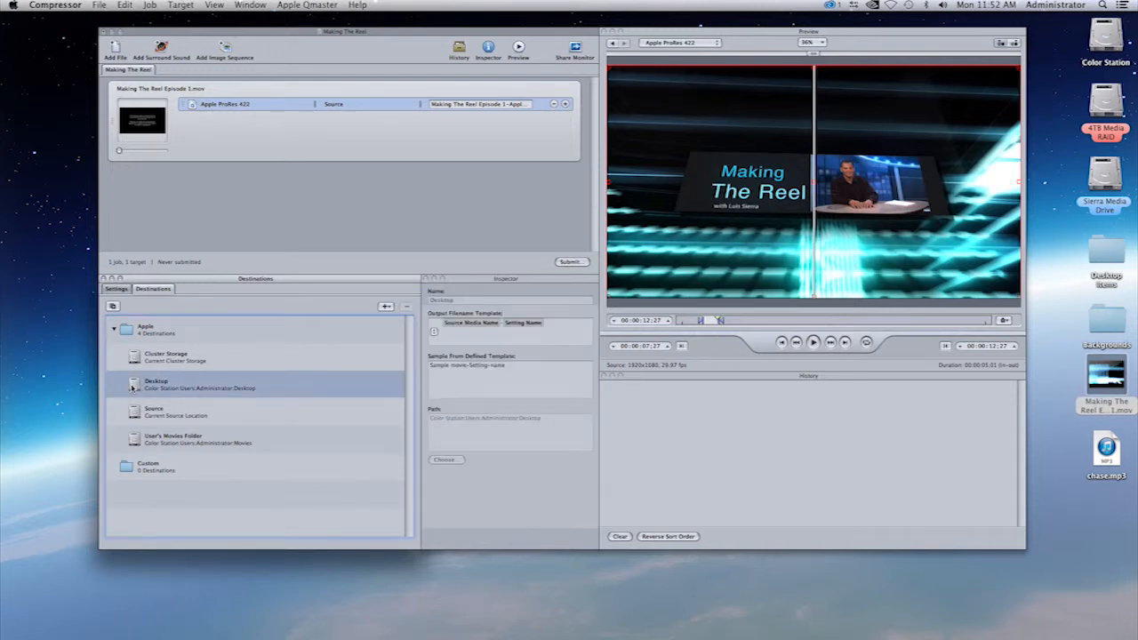
pyautogui.moveTo(134, 387); pyautogui.dragTo(346, 105)
# Set the Apple ProRes 422 target's frame size to 1280x720 in its geometry settings
pyautogui.click(263, 106)
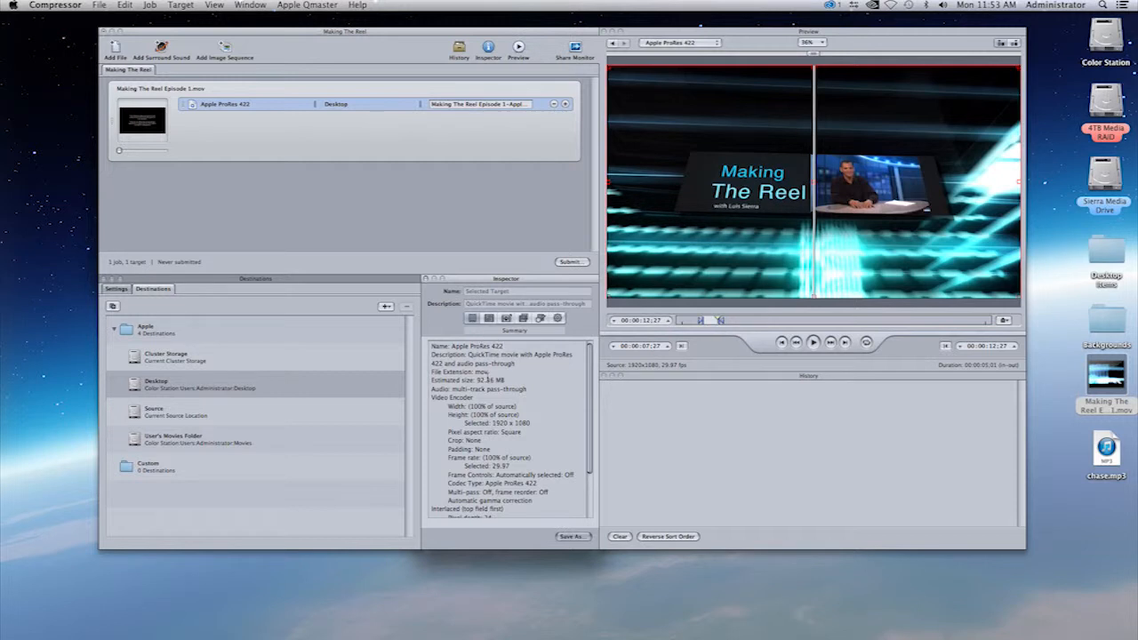
pyautogui.click(541, 318)
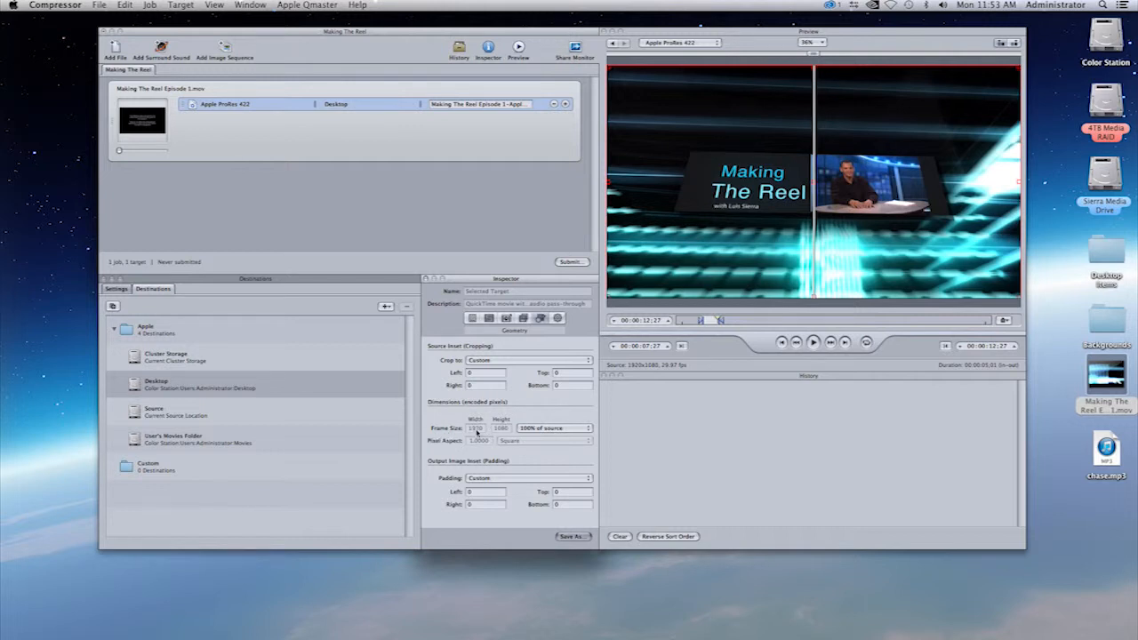
pyautogui.click(587, 430)
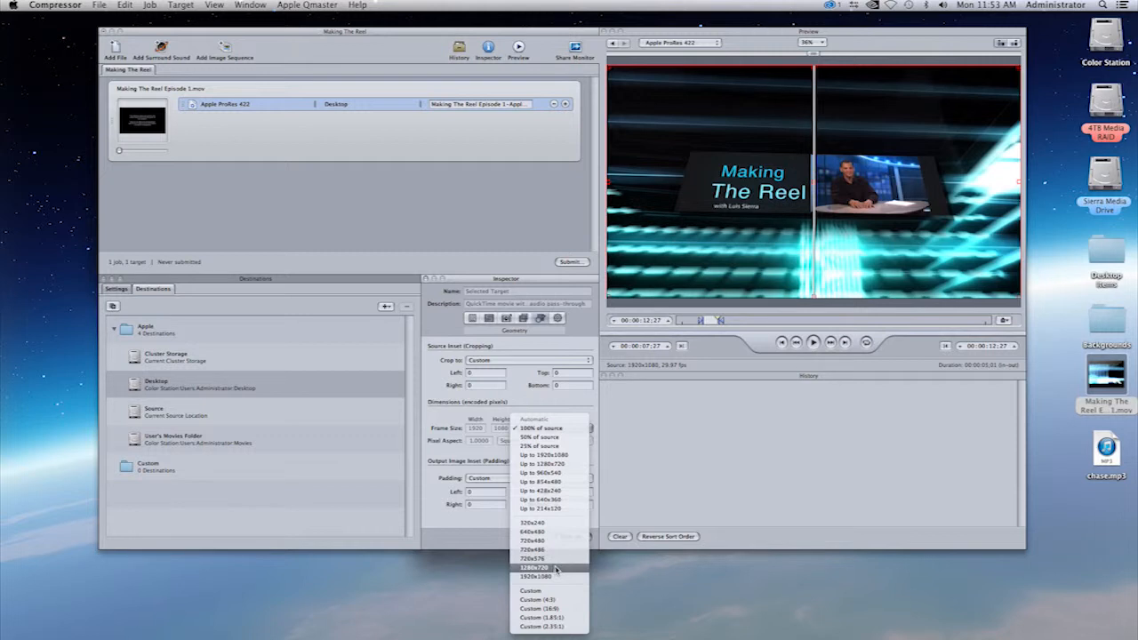
pyautogui.press('Escape')
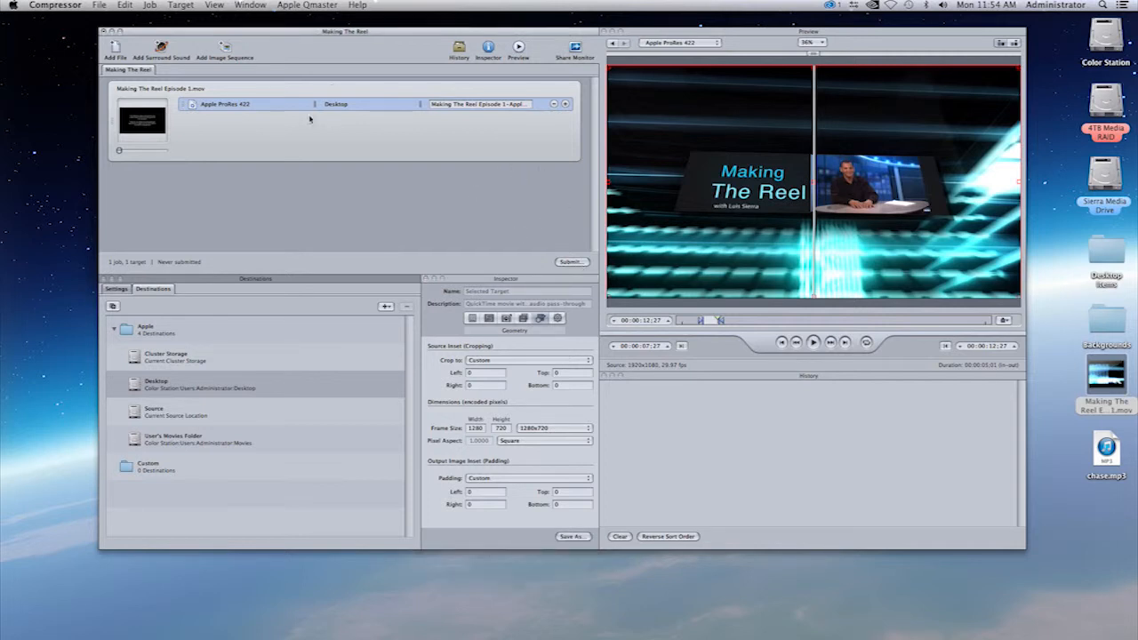
# Submit the batch to This Computer with High priority and select the exported movie on the desktop
pyautogui.click(572, 264)
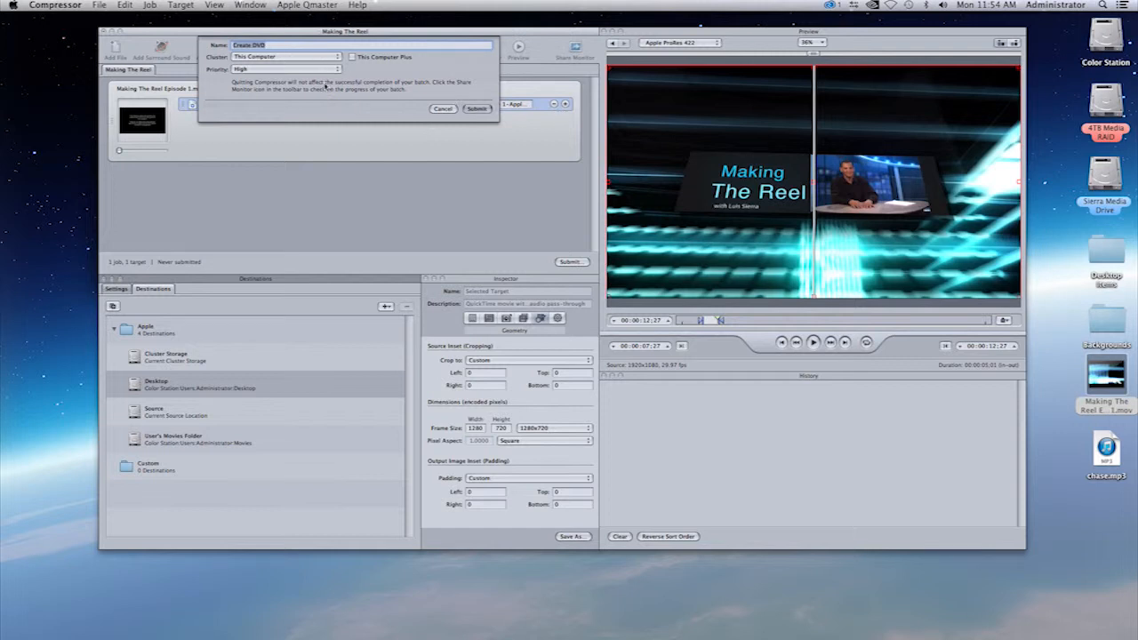
pyautogui.click(479, 110)
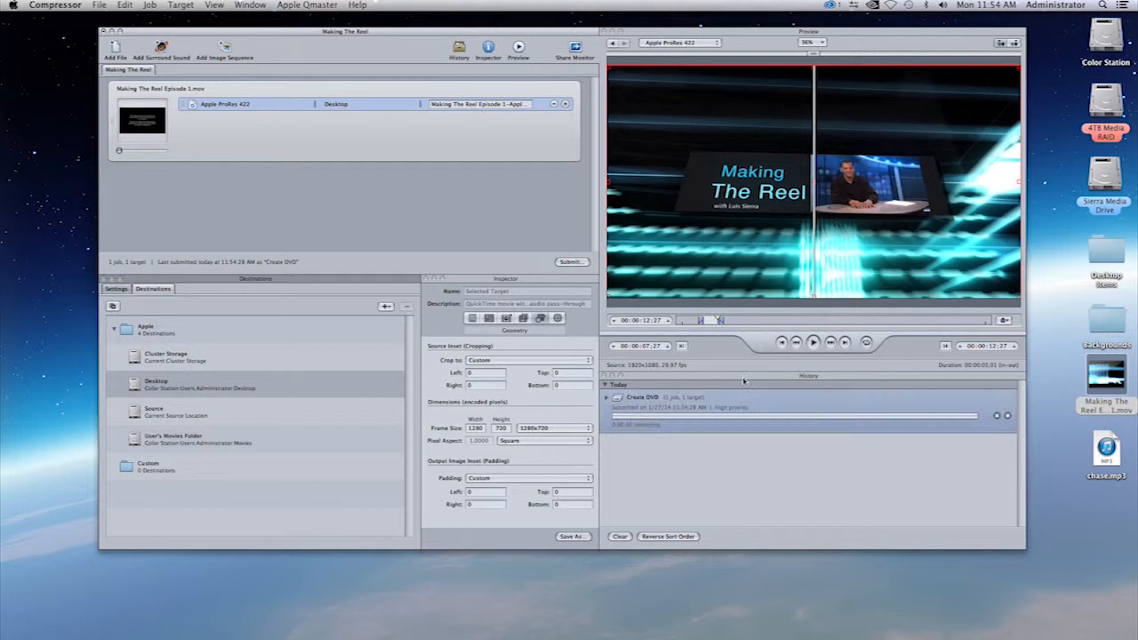
pyautogui.click(809, 379)
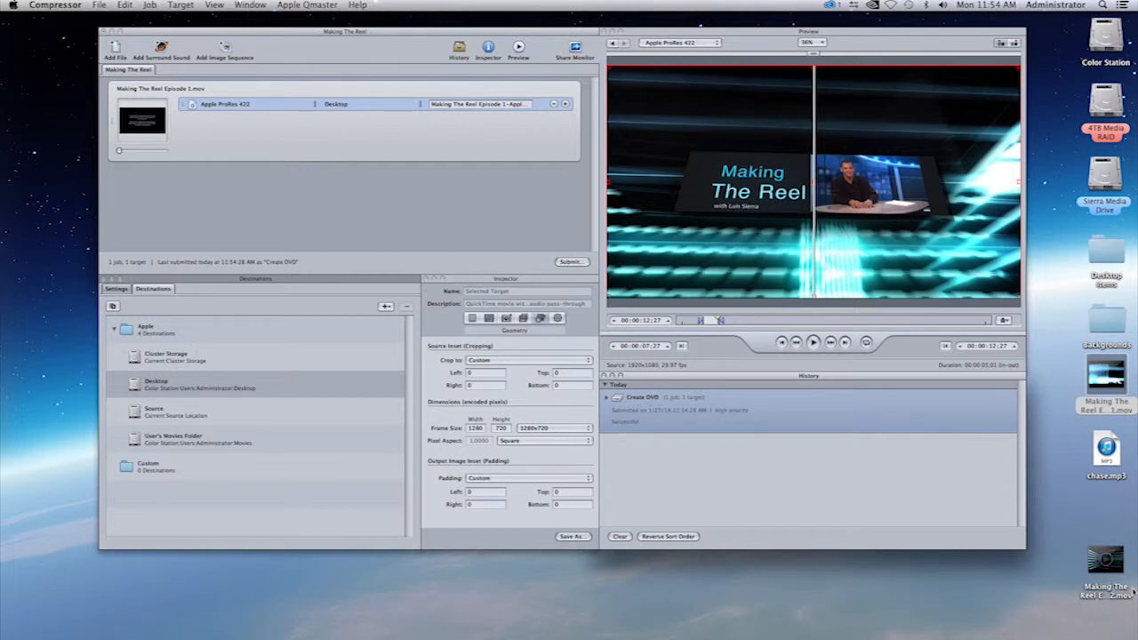
pyautogui.moveTo(1119, 556)
pyautogui.click(1103, 560)
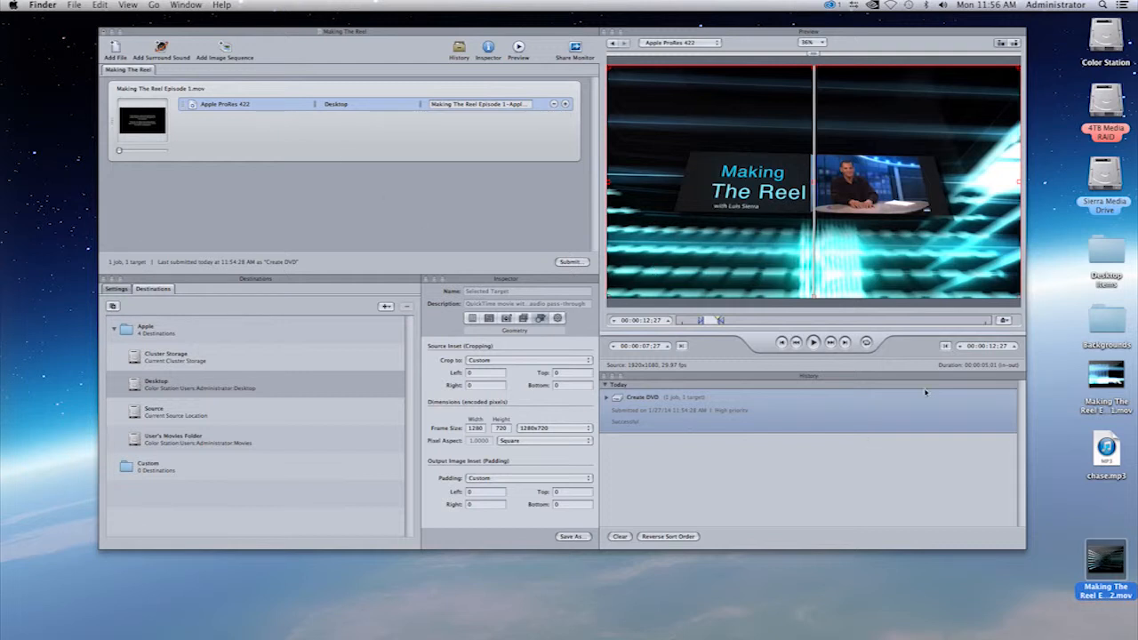
# Add chase.mp3 from the desktop to the batch as a second job and show its A/V attributes
pyautogui.click(1107, 453)
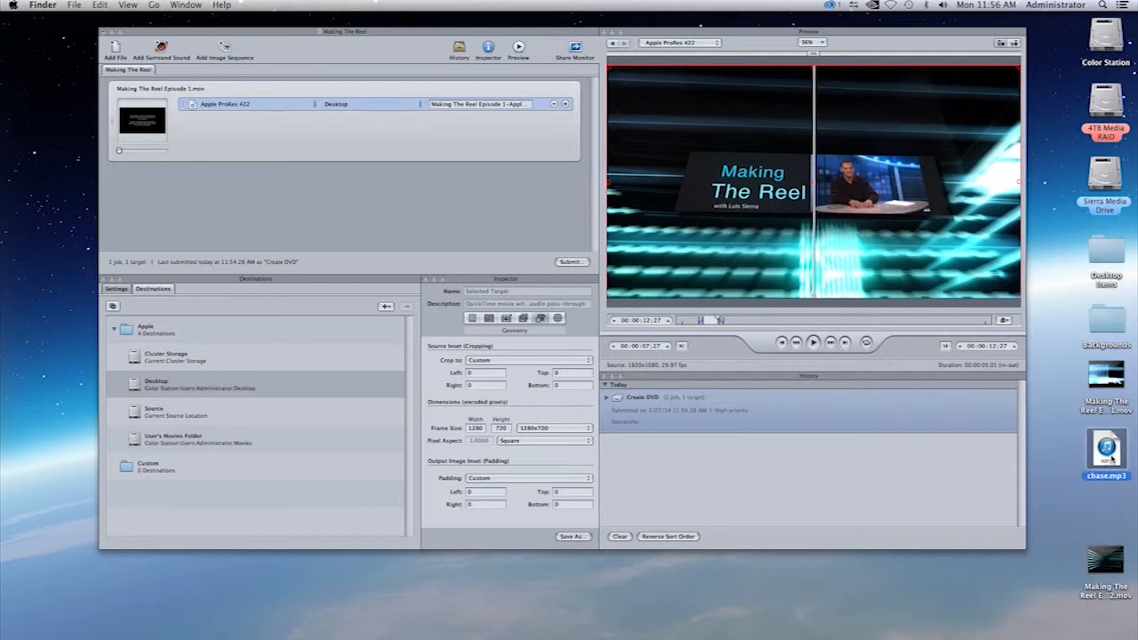
pyautogui.moveTo(1109, 459); pyautogui.dragTo(237, 219)
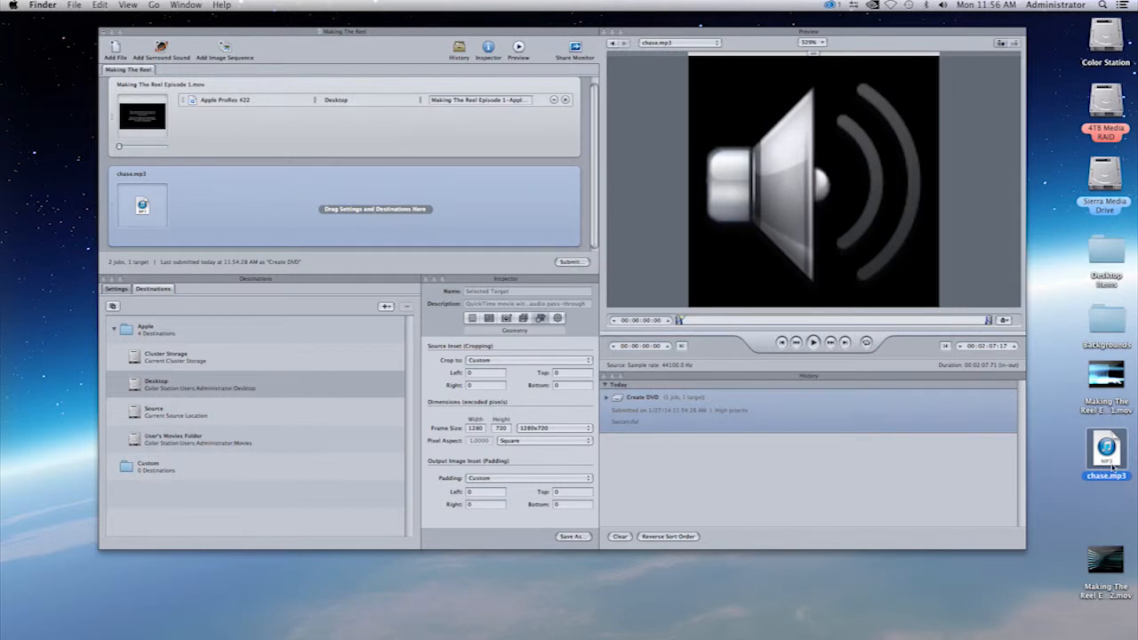
pyautogui.click(1104, 493)
pyautogui.click(1113, 481)
pyautogui.click(284, 206)
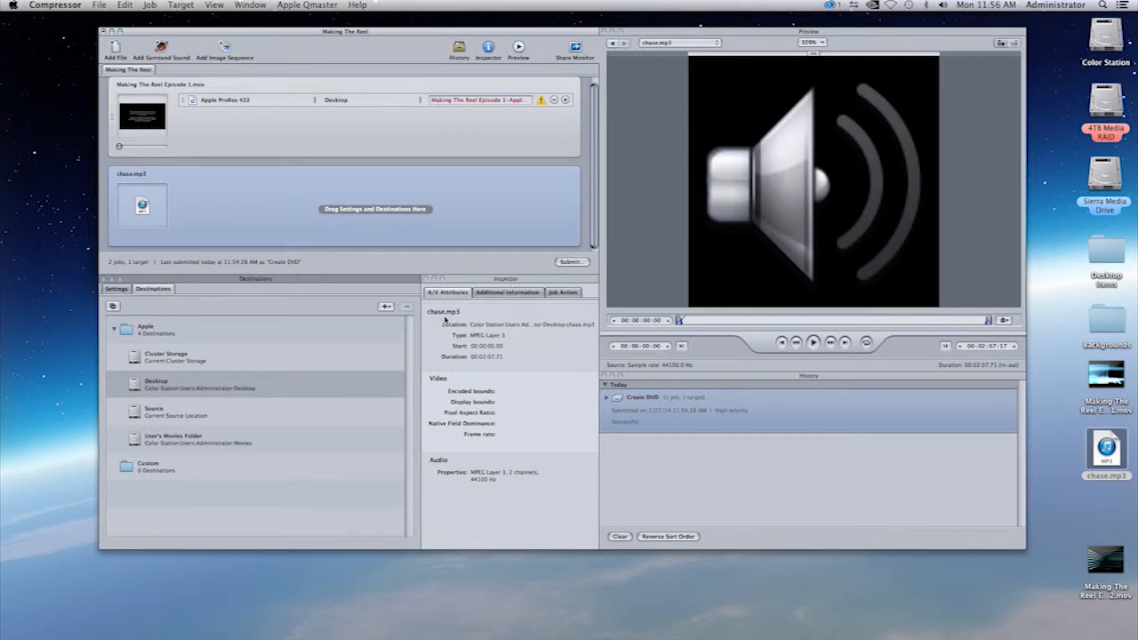
# Apply the AIFF File setting from the Apple Audio Formats group to the chase.mp3 job
pyautogui.click(457, 316)
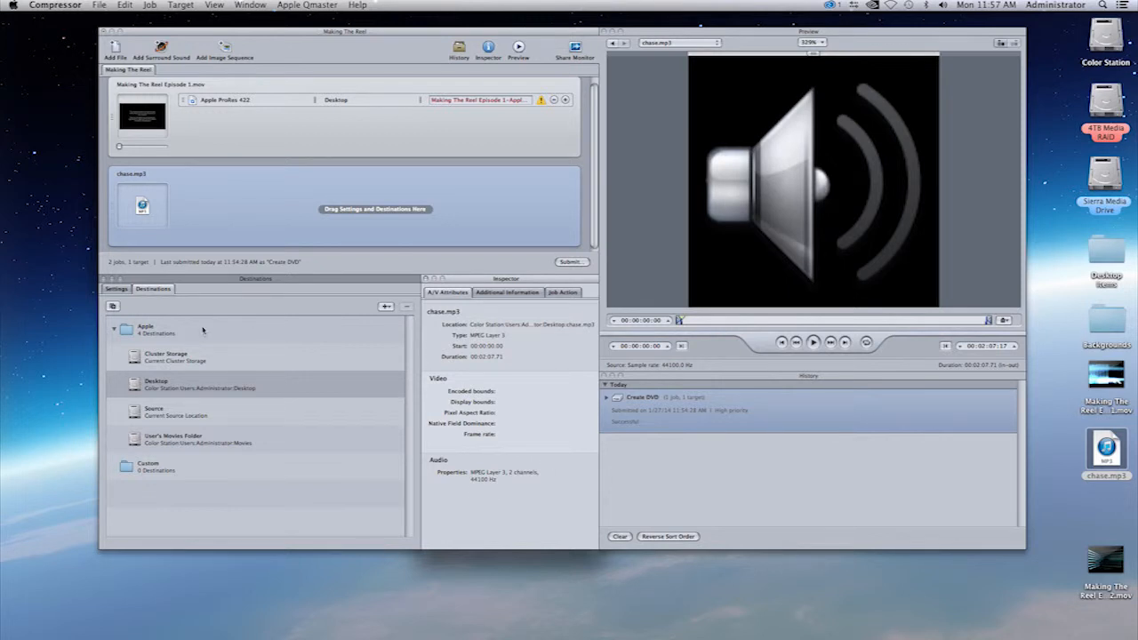
pyautogui.click(115, 290)
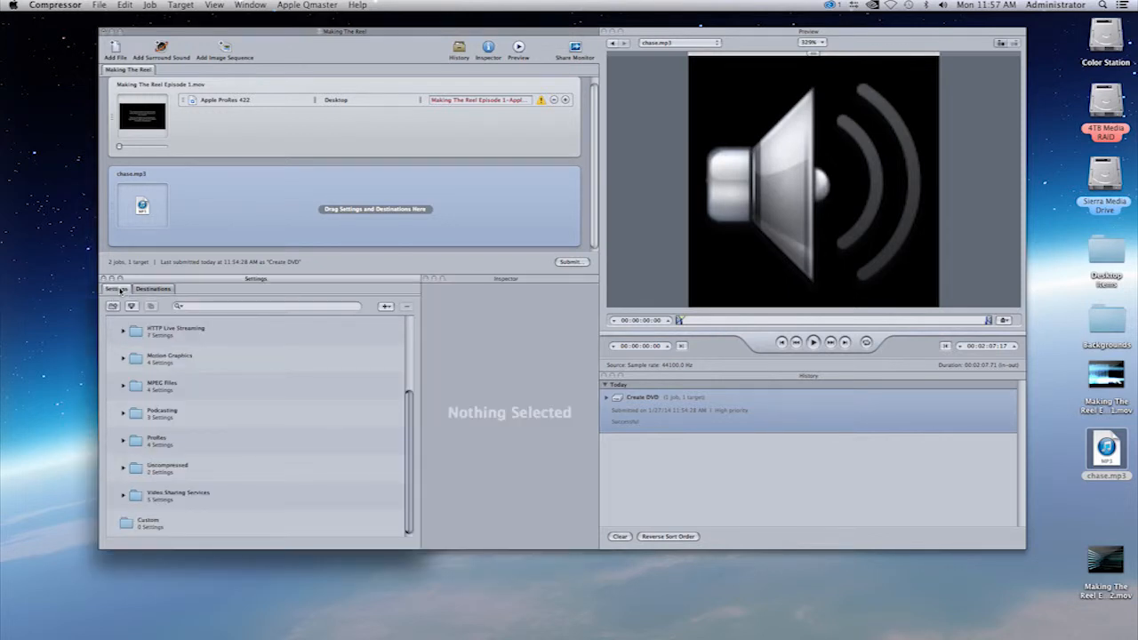
pyautogui.scroll(4, 247, 428)
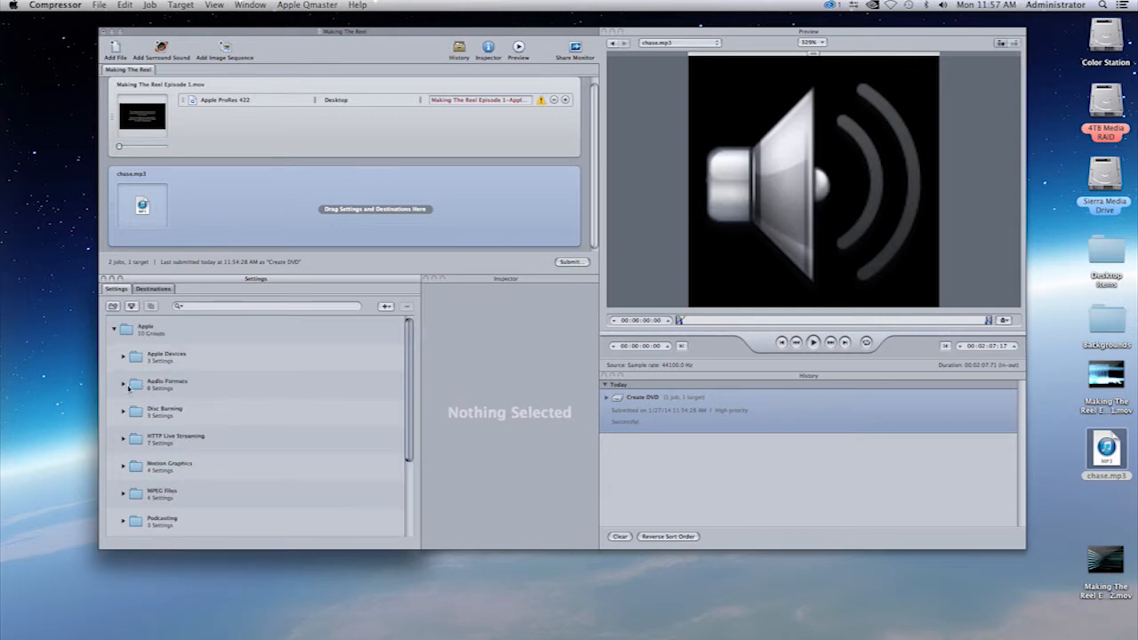
pyautogui.click(115, 331)
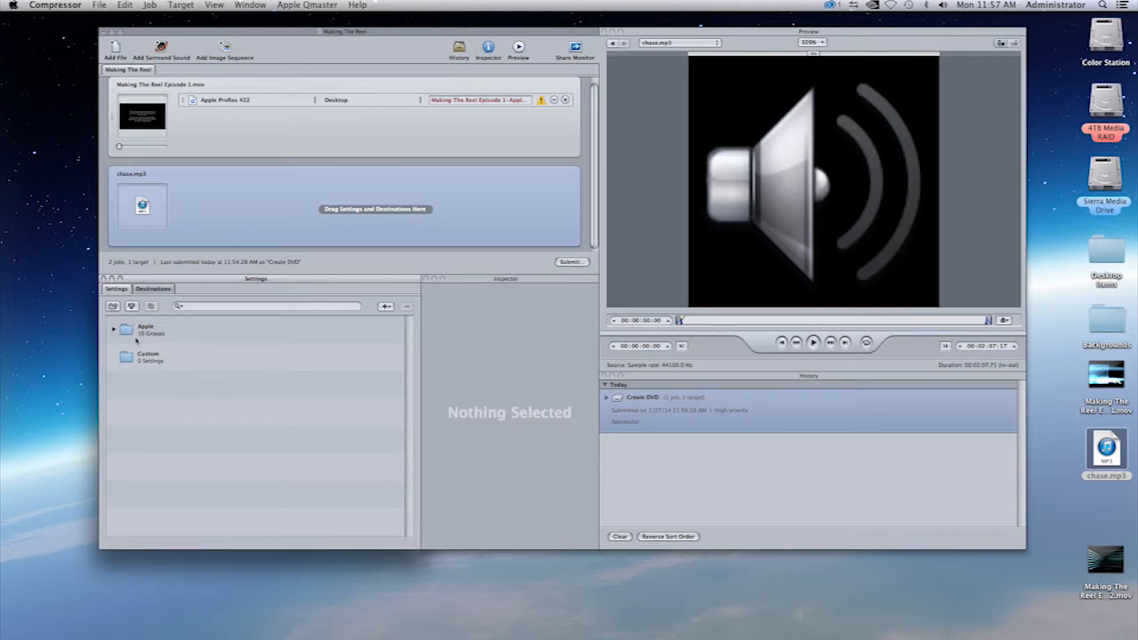
pyautogui.click(115, 330)
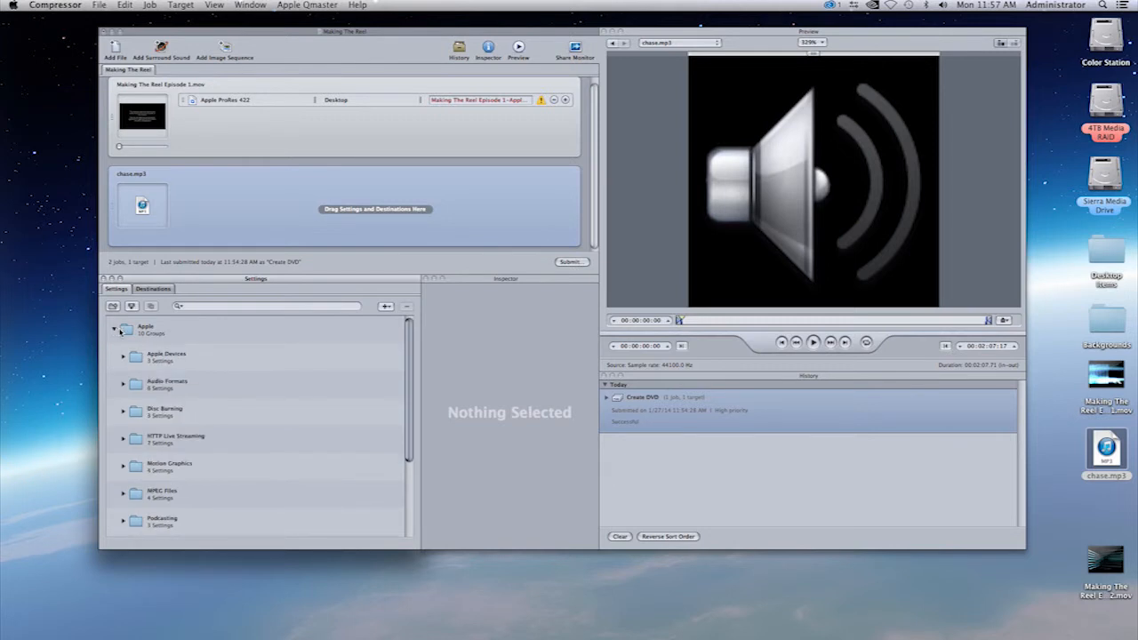
pyautogui.click(124, 385)
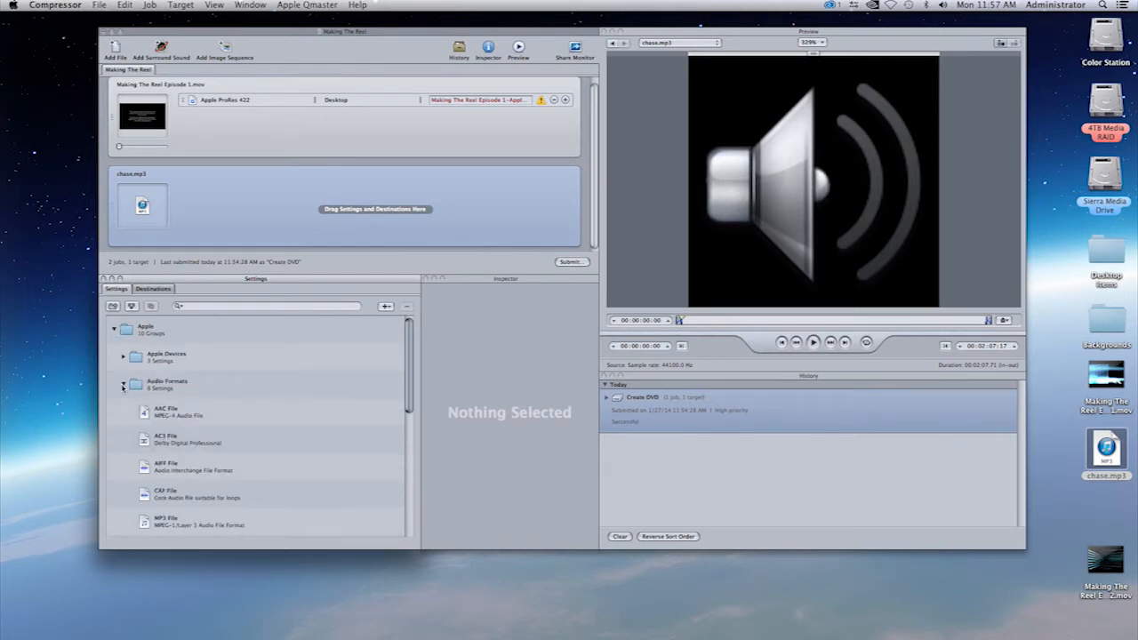
pyautogui.scroll(-3, 123, 425)
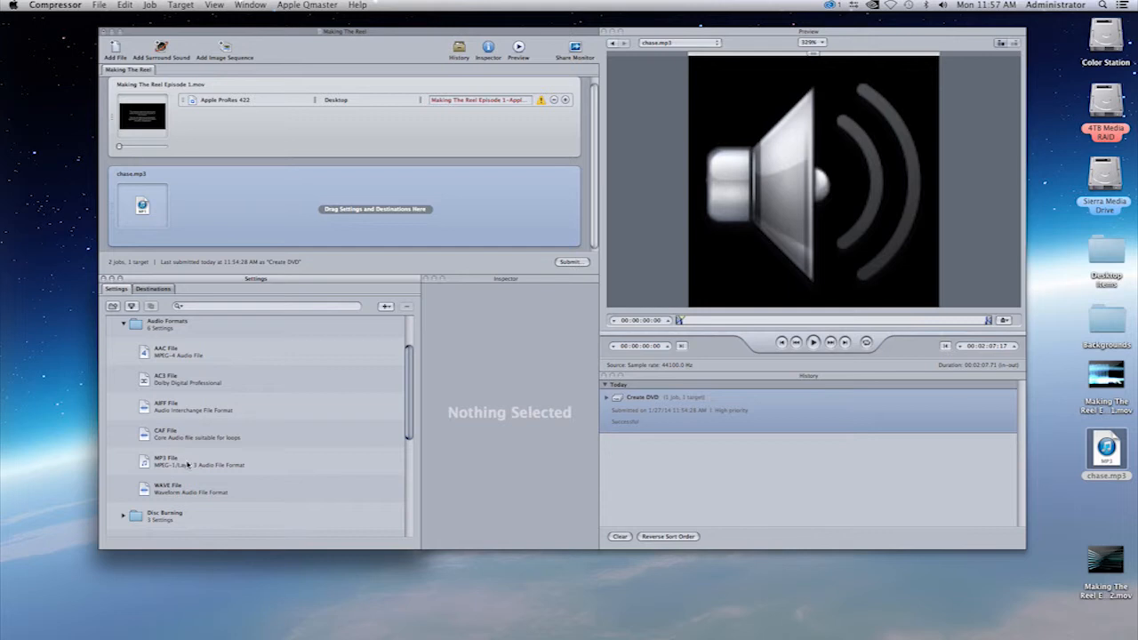
pyautogui.click(144, 410)
pyautogui.moveTo(143, 410); pyautogui.dragTo(354, 214)
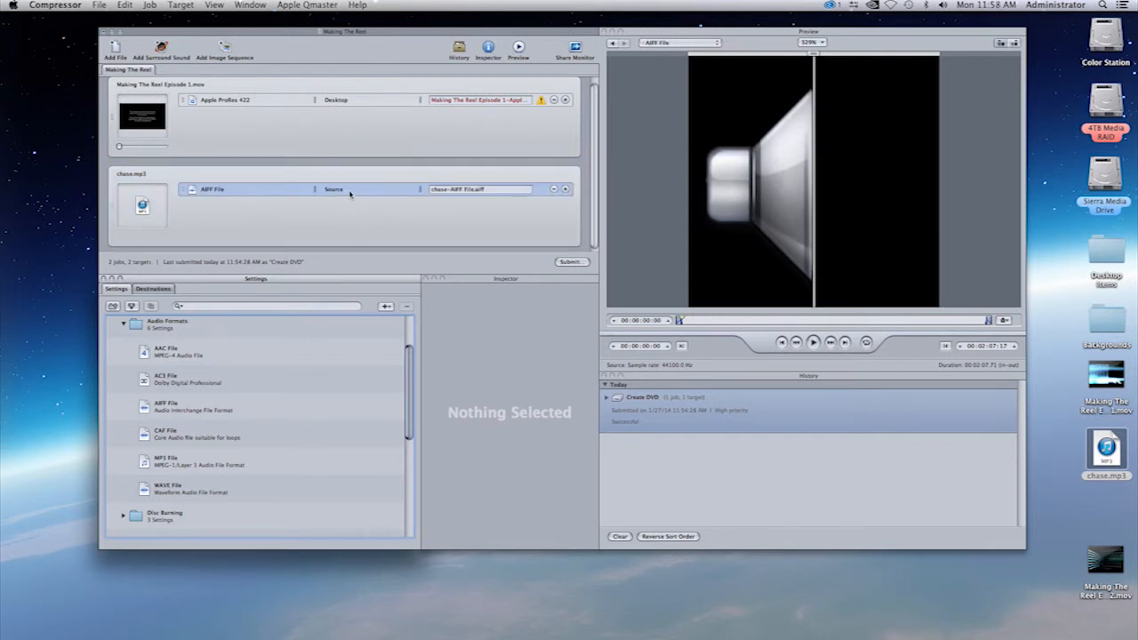
# Set the destination of the AIFF File target to the Apple Desktop destination
pyautogui.click(329, 193)
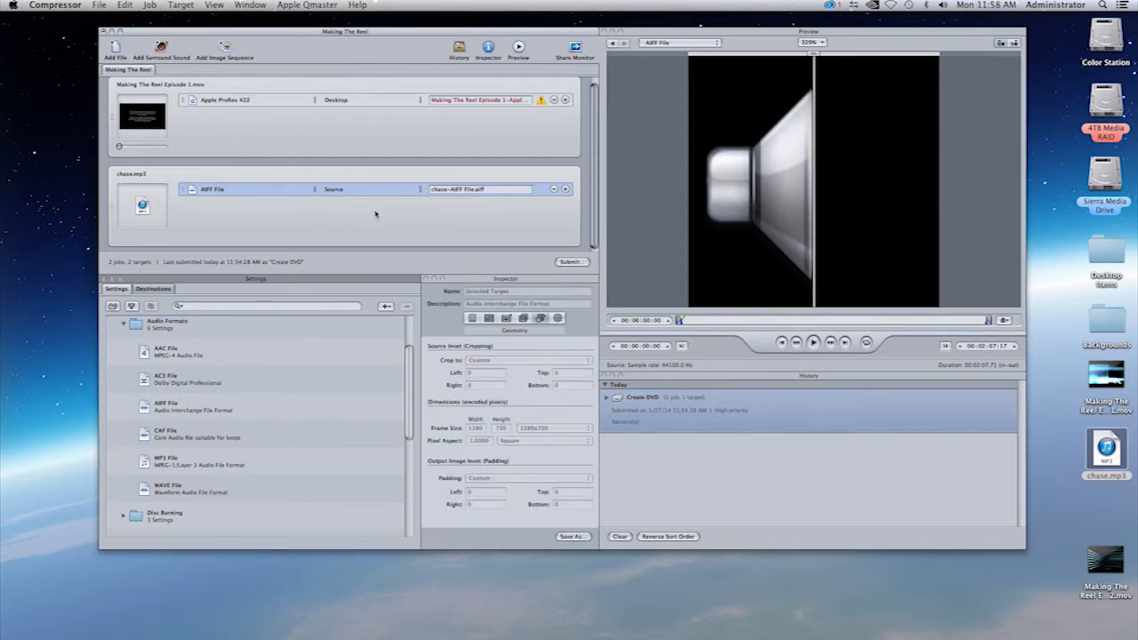
pyautogui.click(154, 290)
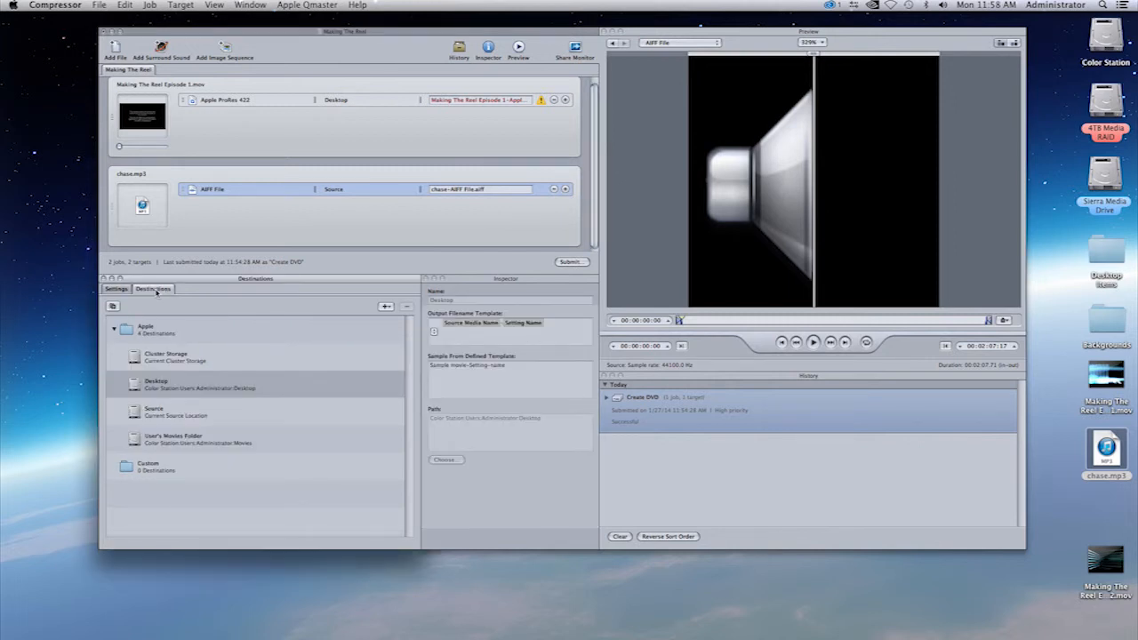
pyautogui.moveTo(129, 388); pyautogui.dragTo(344, 189)
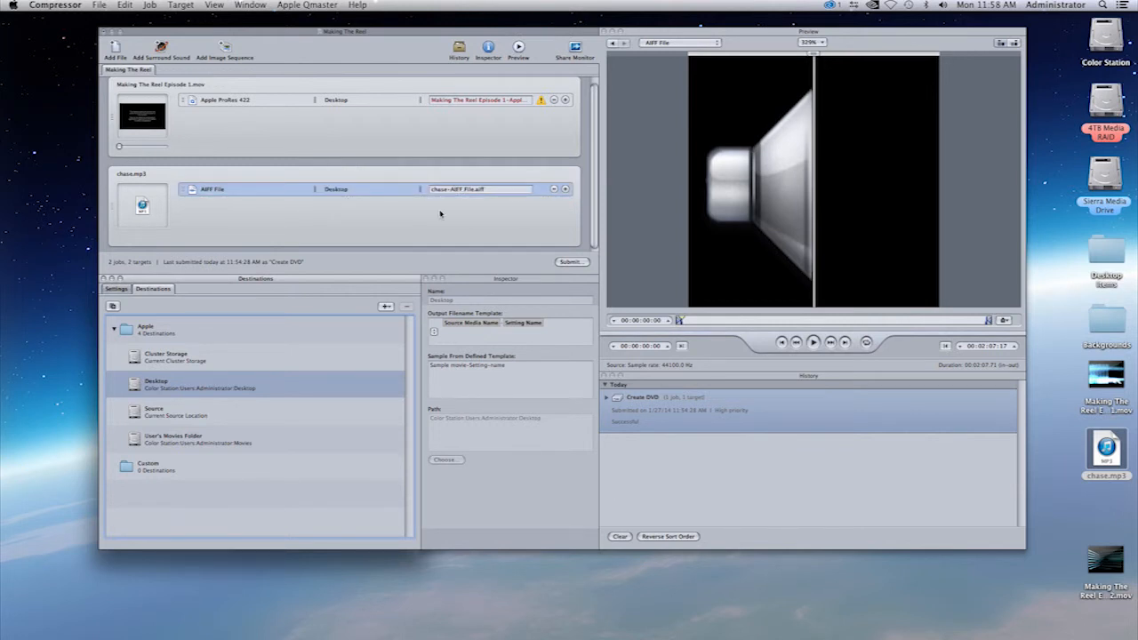
# Submit the batch containing the movie and chase.mp3 jobs to This Computer with High priority
pyautogui.click(501, 223)
pyautogui.click(317, 221)
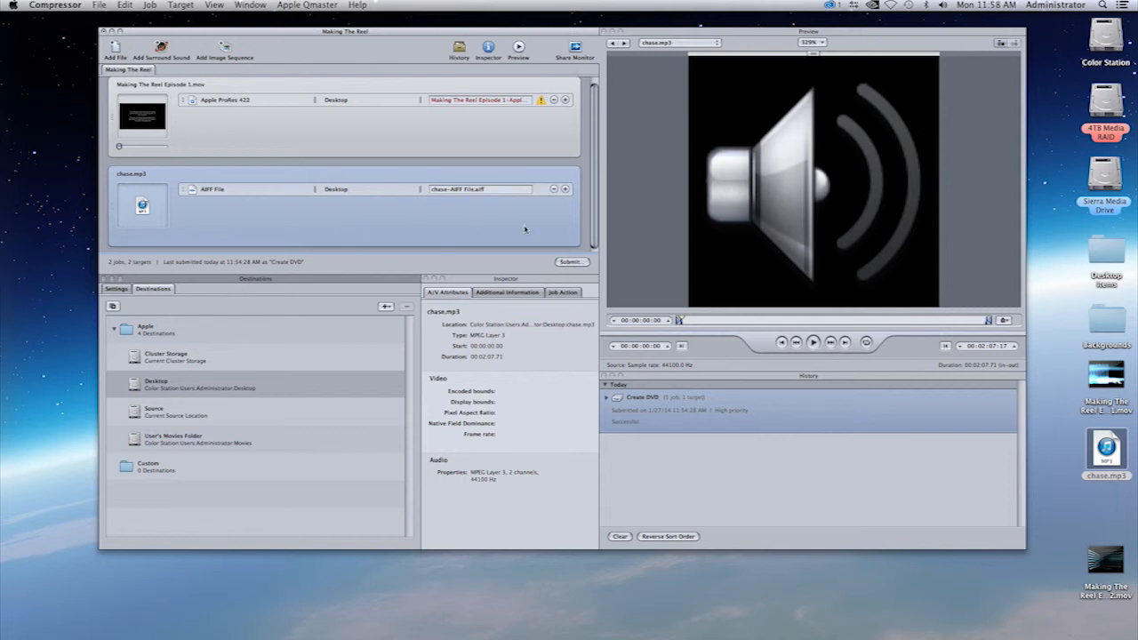
pyautogui.click(573, 262)
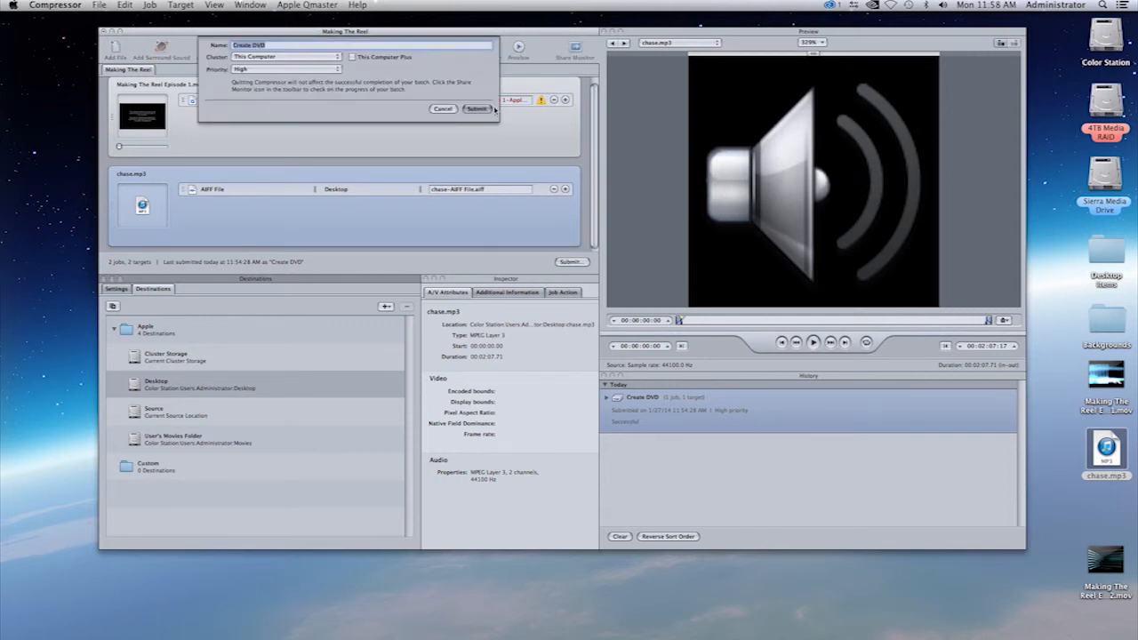
pyautogui.click(479, 109)
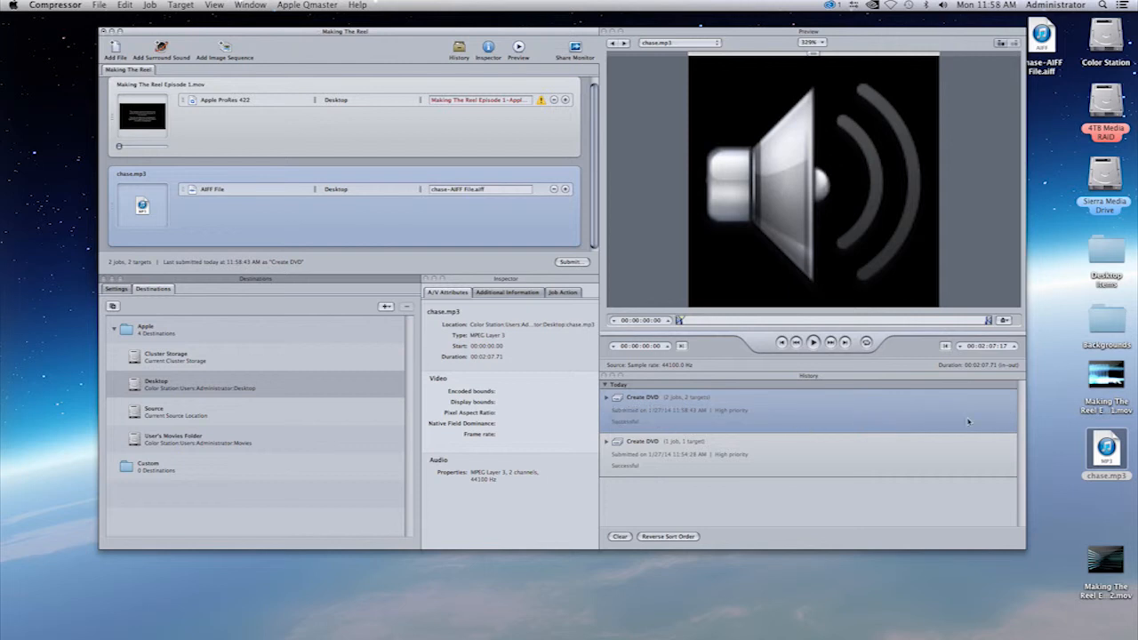
# Open the exported chase-AIFF File.aiff from the desktop in QuickTime Player, moving the Preview window aside for access and back again
pyautogui.click(1059, 460)
pyautogui.click(1064, 431)
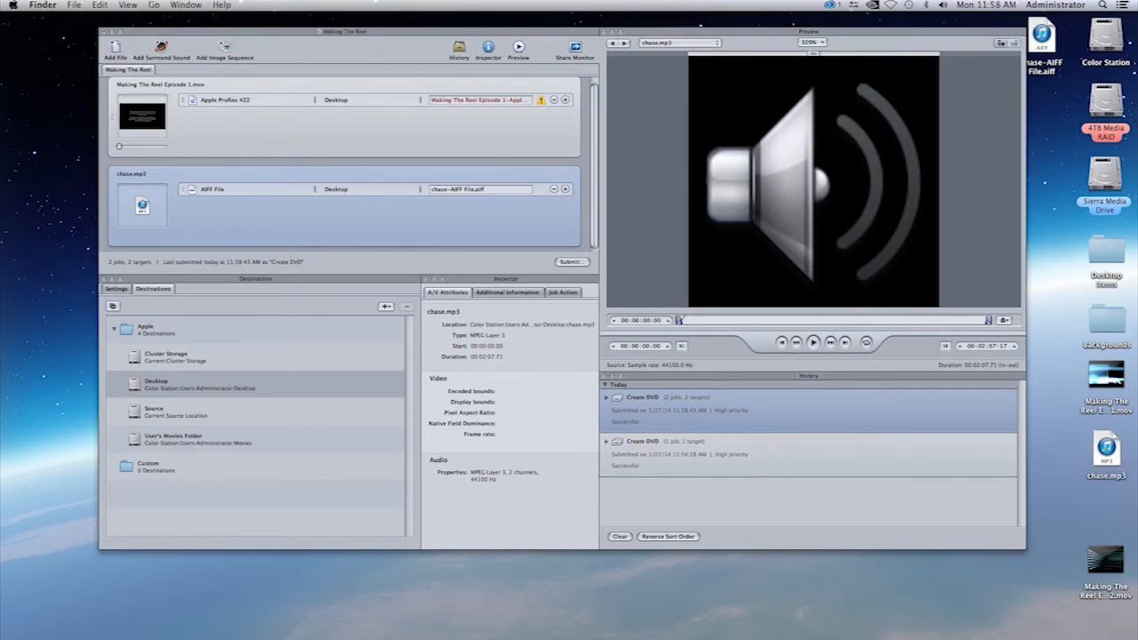
pyautogui.moveTo(912, 37); pyautogui.dragTo(779, 31)
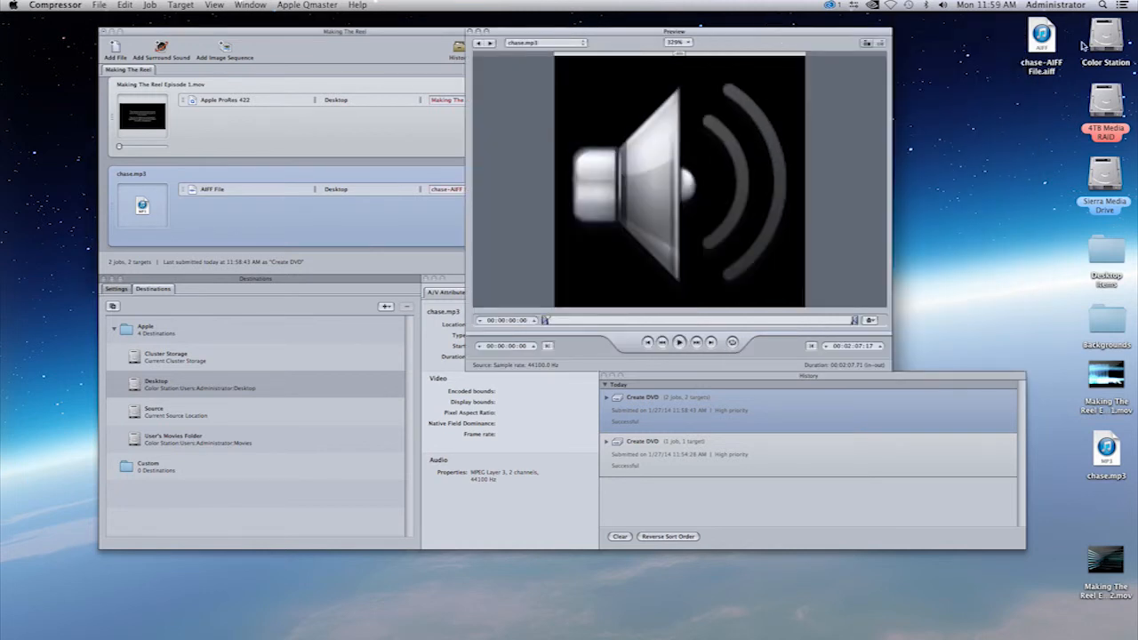
pyautogui.doubleClick(1043, 76)
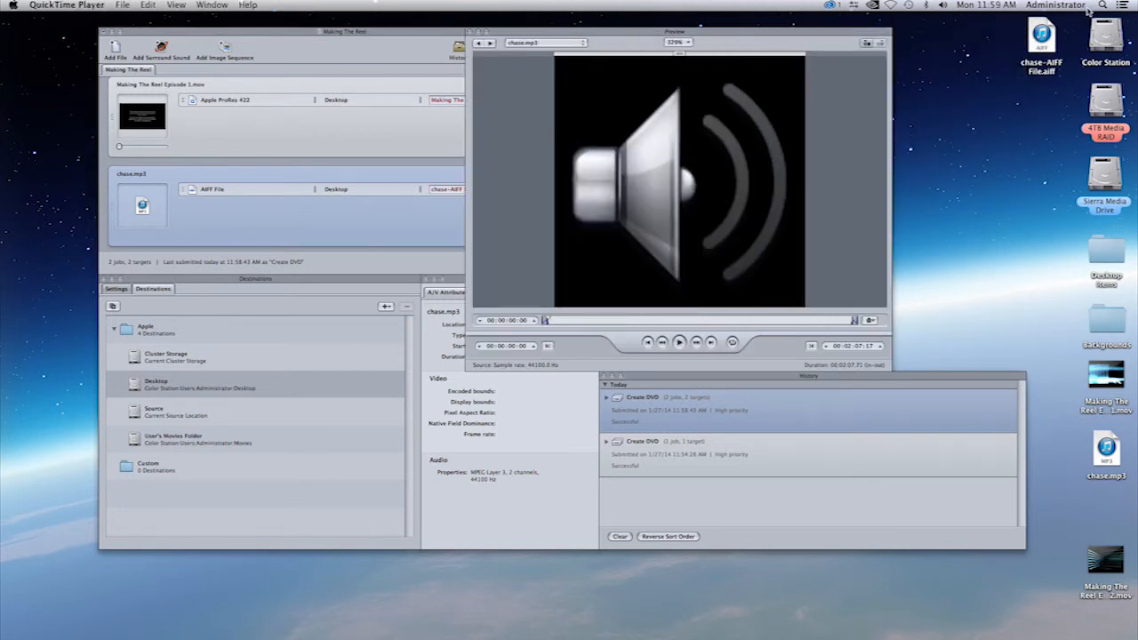
pyautogui.click(1044, 44)
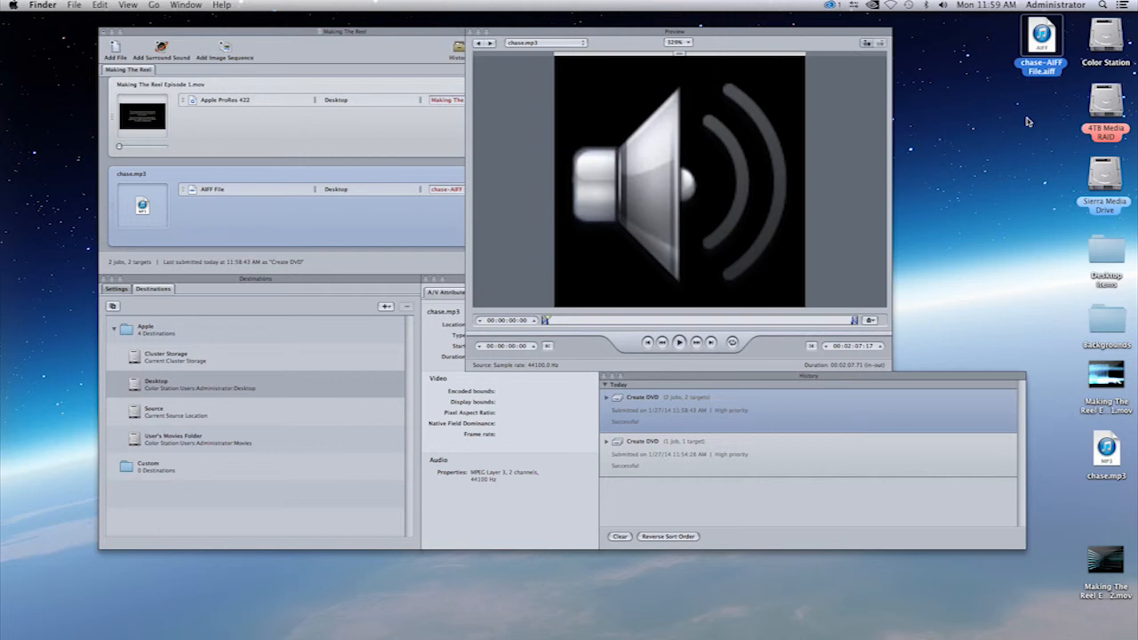
pyautogui.click(782, 36)
pyautogui.moveTo(783, 35); pyautogui.dragTo(836, 31)
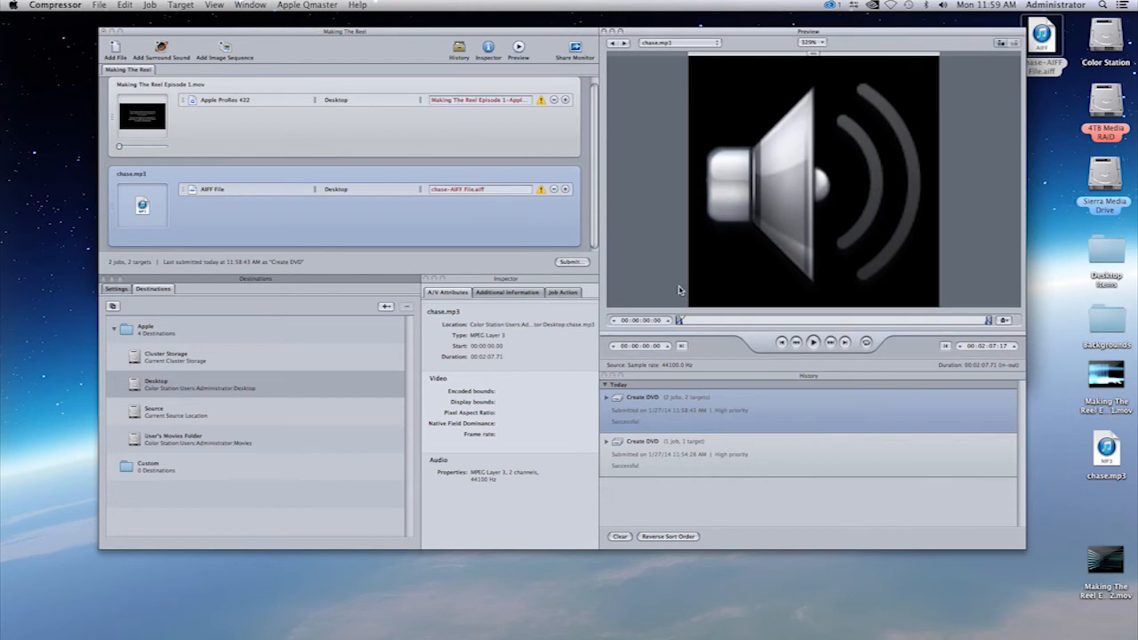